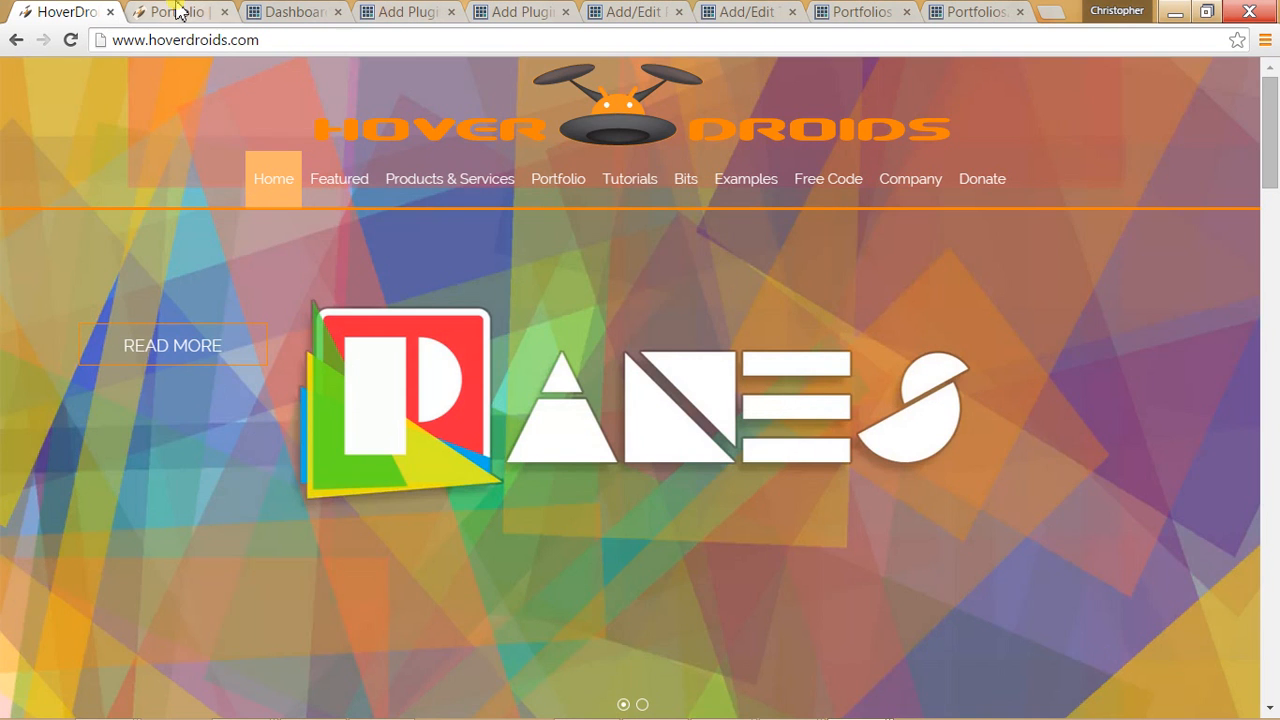
- Look over the site's Portfolio page and the content types listed in the WordPress admin dashboard
{"action": "left_click", "coordinate": [195, 12]}
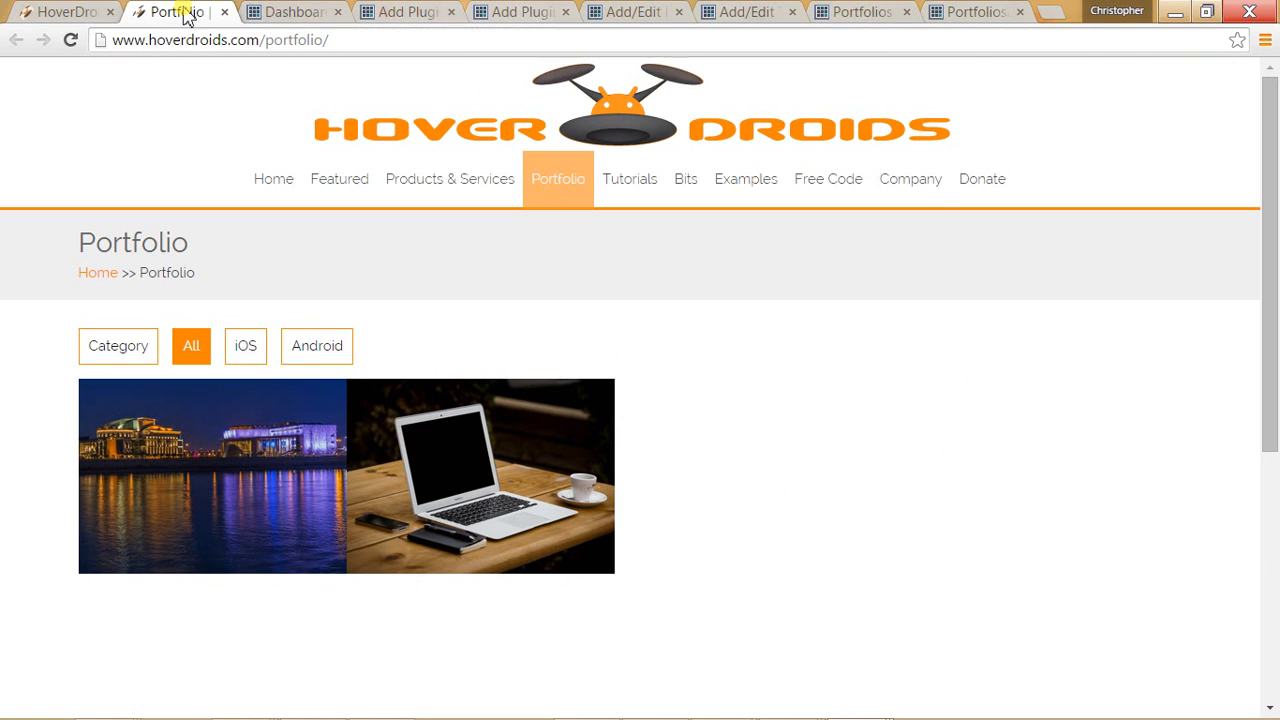
{"action": "left_click", "coordinate": [280, 11]}
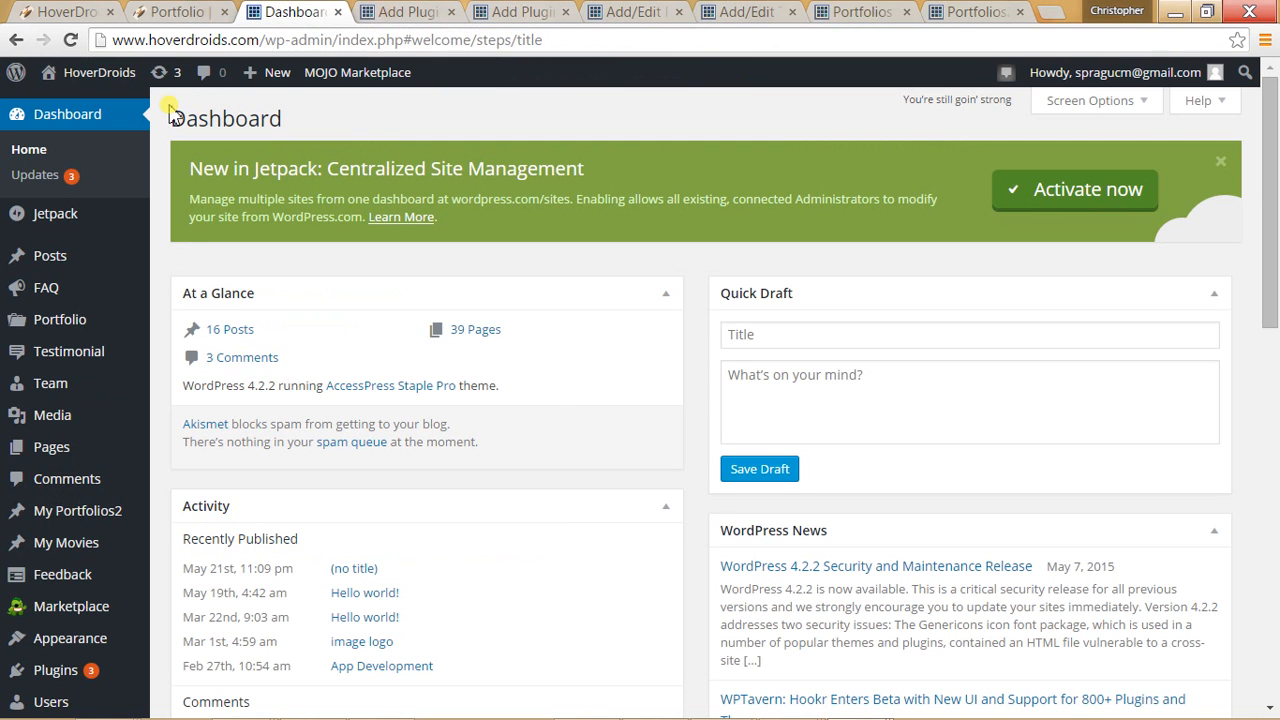
{"action": "mouse_move", "coordinate": [58, 320]}
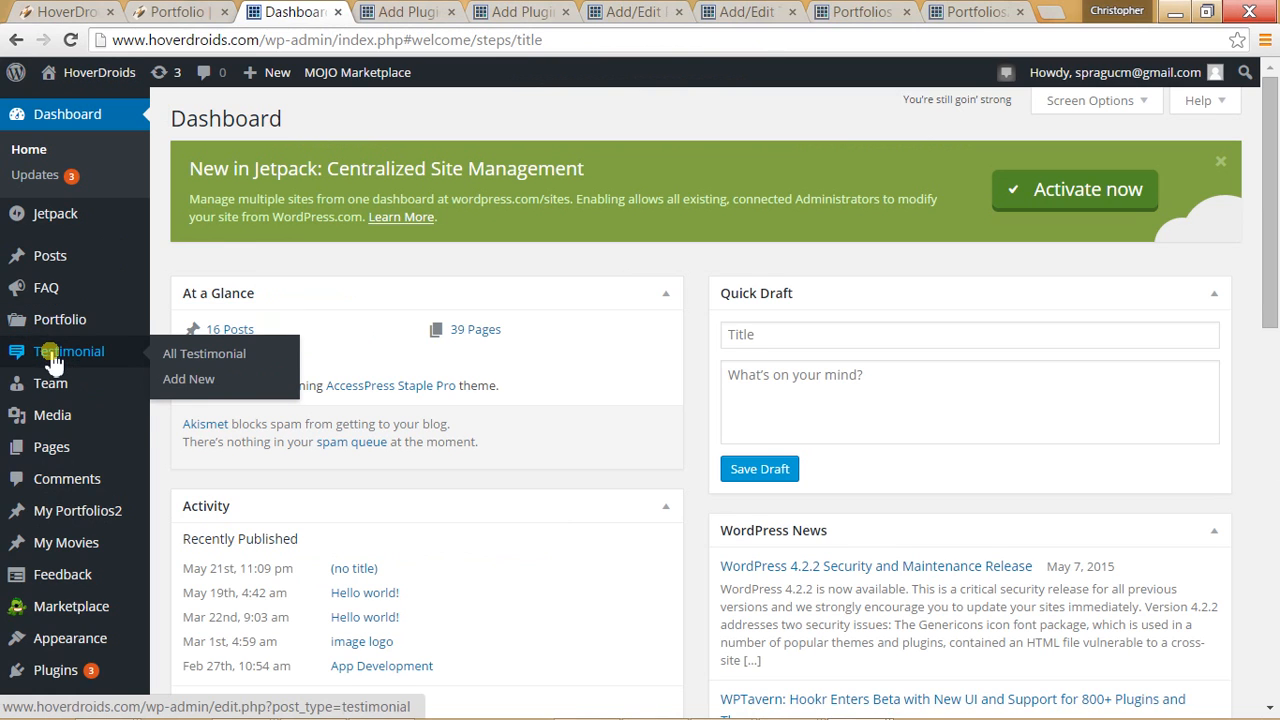
{"action": "mouse_move", "coordinate": [51, 395]}
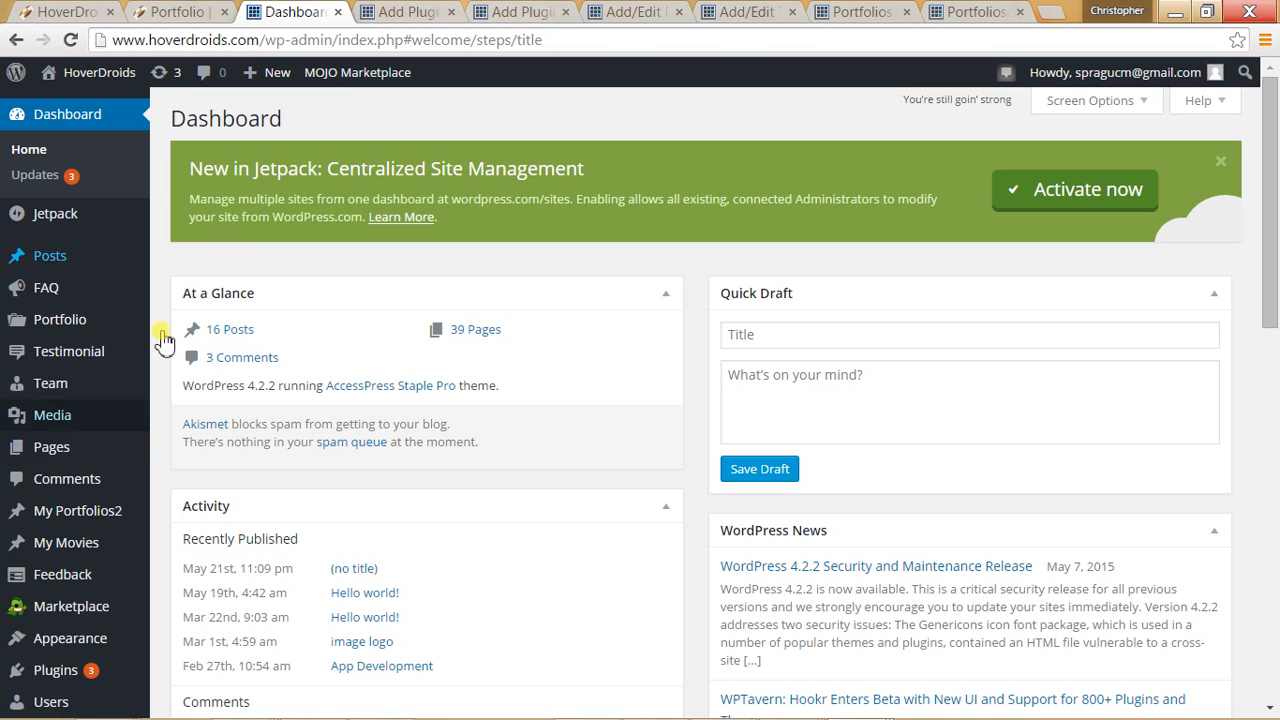
{"action": "mouse_move", "coordinate": [38, 290]}
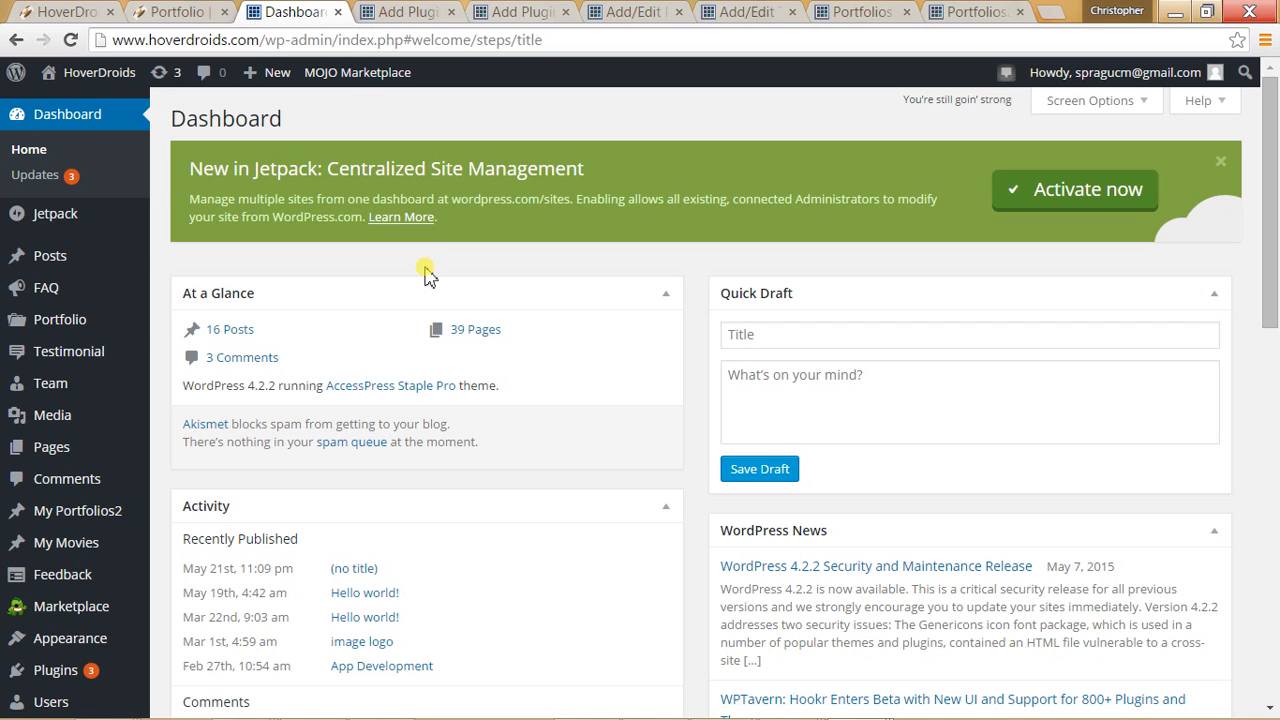
{"action": "mouse_move", "coordinate": [100, 258]}
- Review the plugin search for "cpt ui", the Custom Post Type UI plugin and its CPT UI admin entry
{"action": "left_click", "coordinate": [388, 12]}
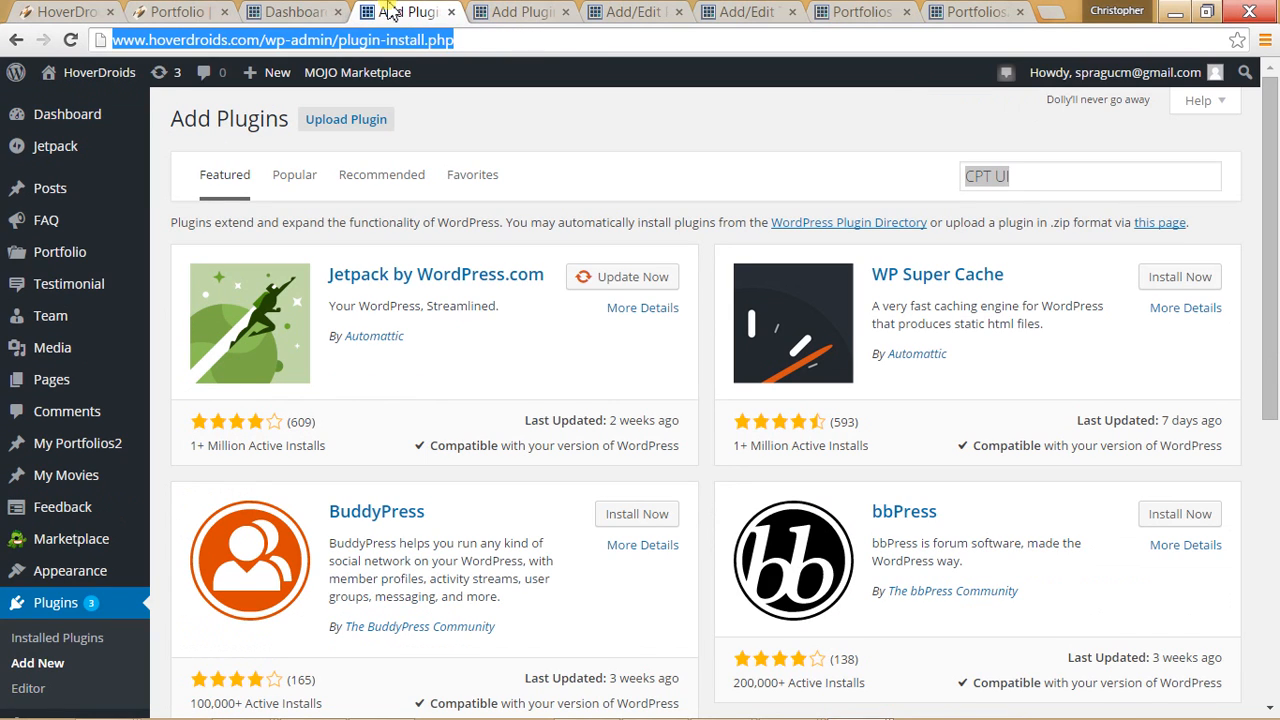
{"action": "left_click", "coordinate": [1022, 183]}
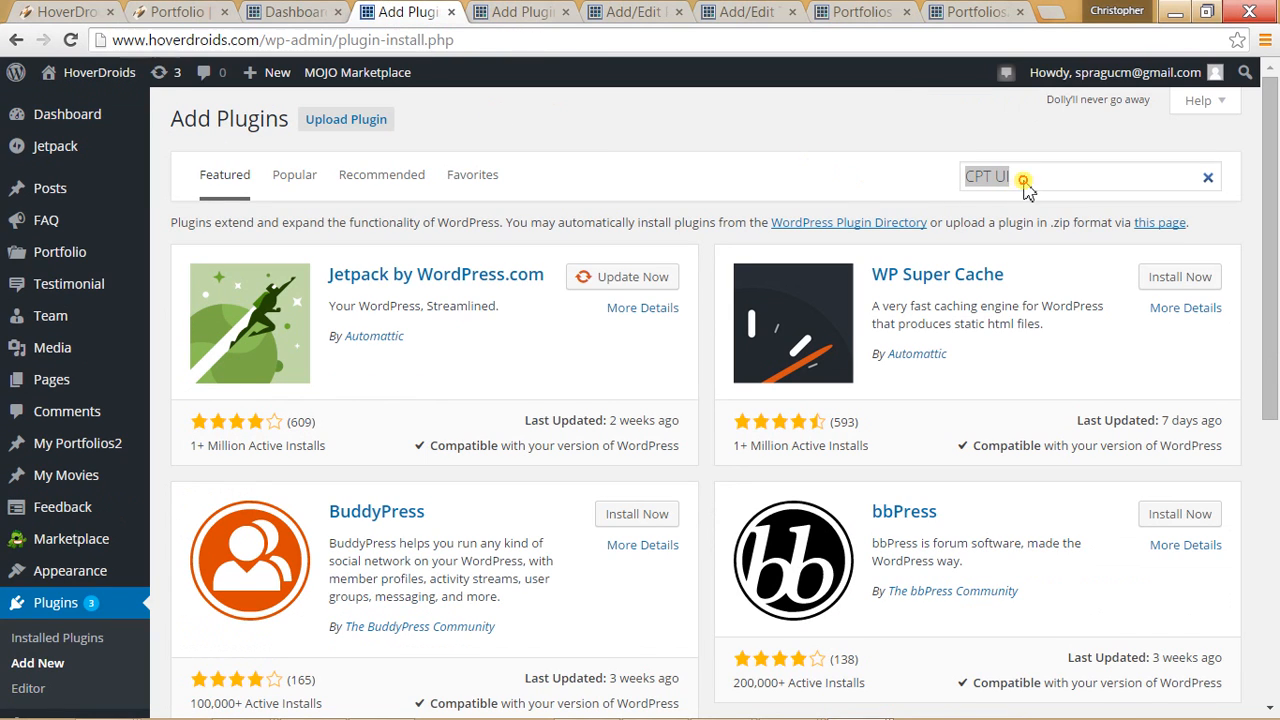
{"action": "left_click_drag", "start_coordinate": [1014, 182], "coordinate": [952, 185]}
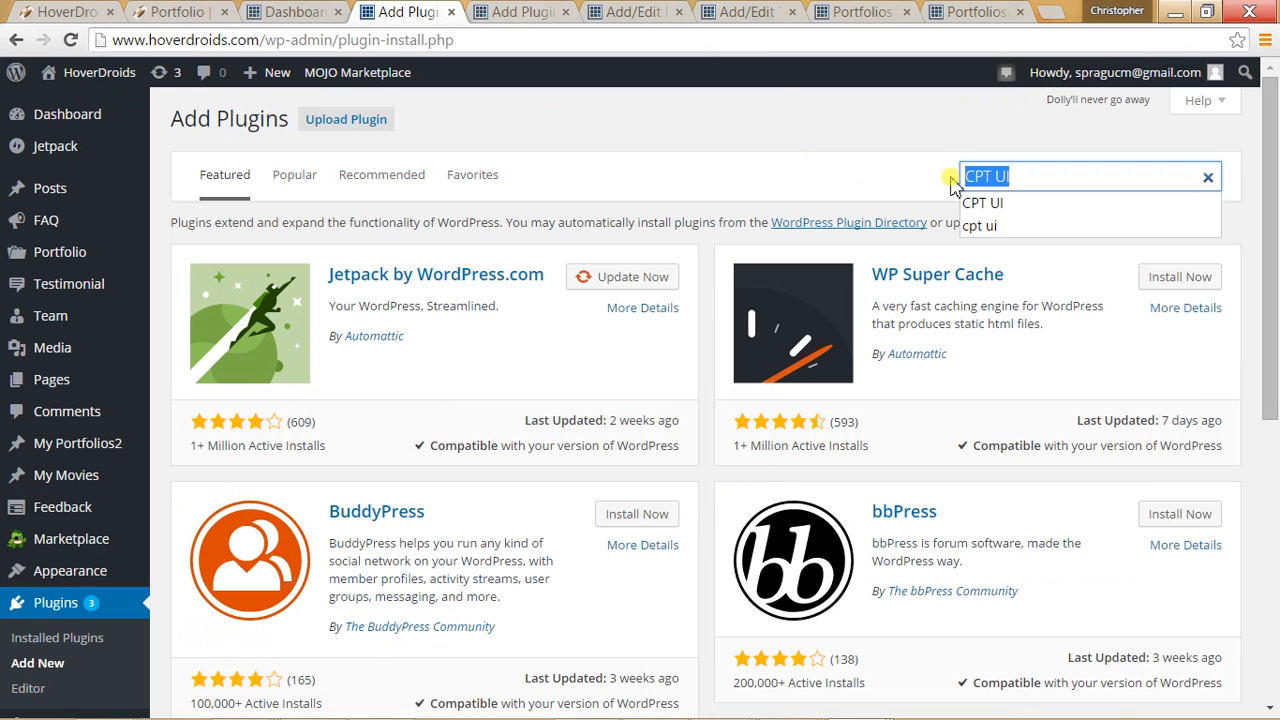
{"action": "left_click", "coordinate": [535, 12]}
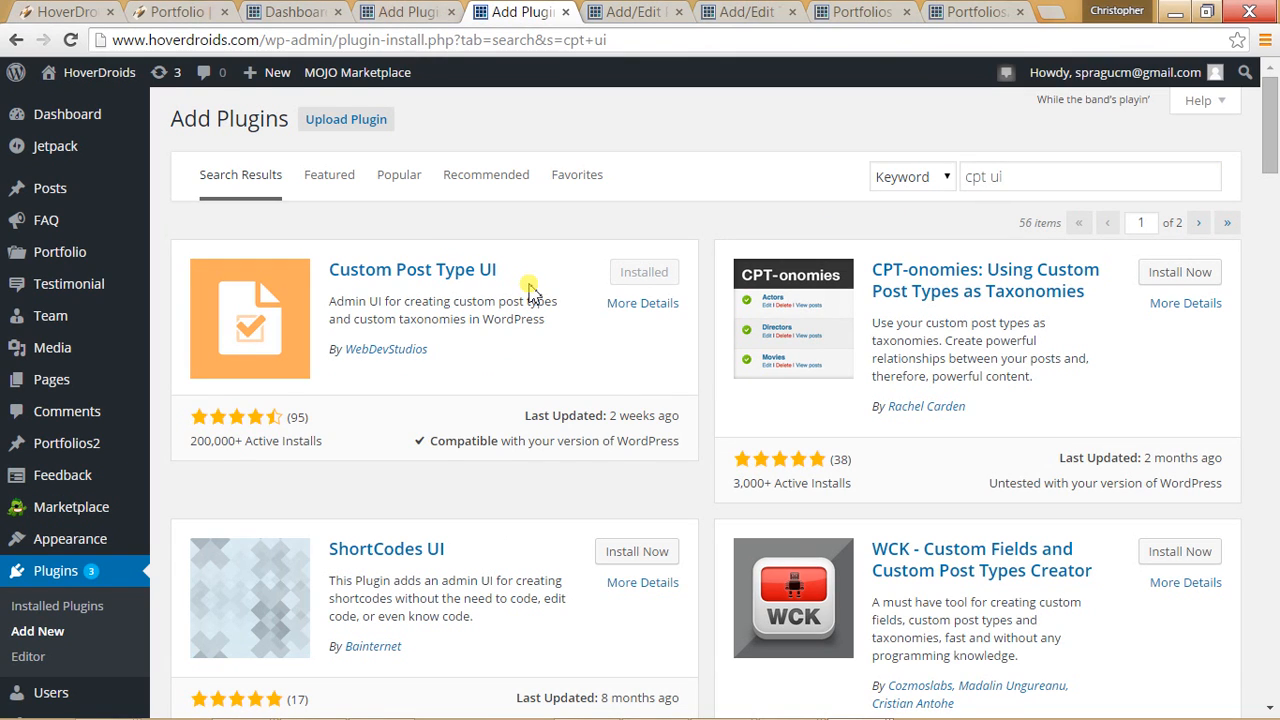
{"action": "scroll", "coordinate": [100, 520], "scroll_direction": "down", "scroll_amount": 3}
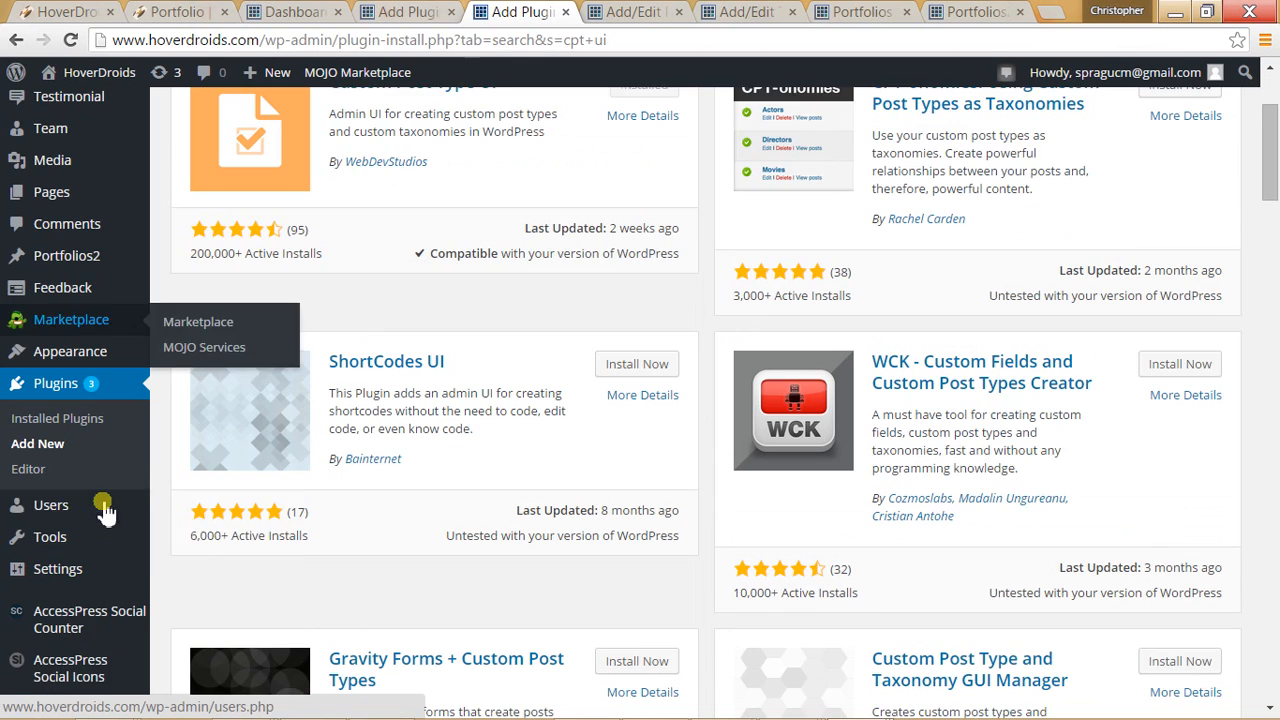
{"action": "scroll", "coordinate": [105, 512], "scroll_direction": "down", "scroll_amount": 1}
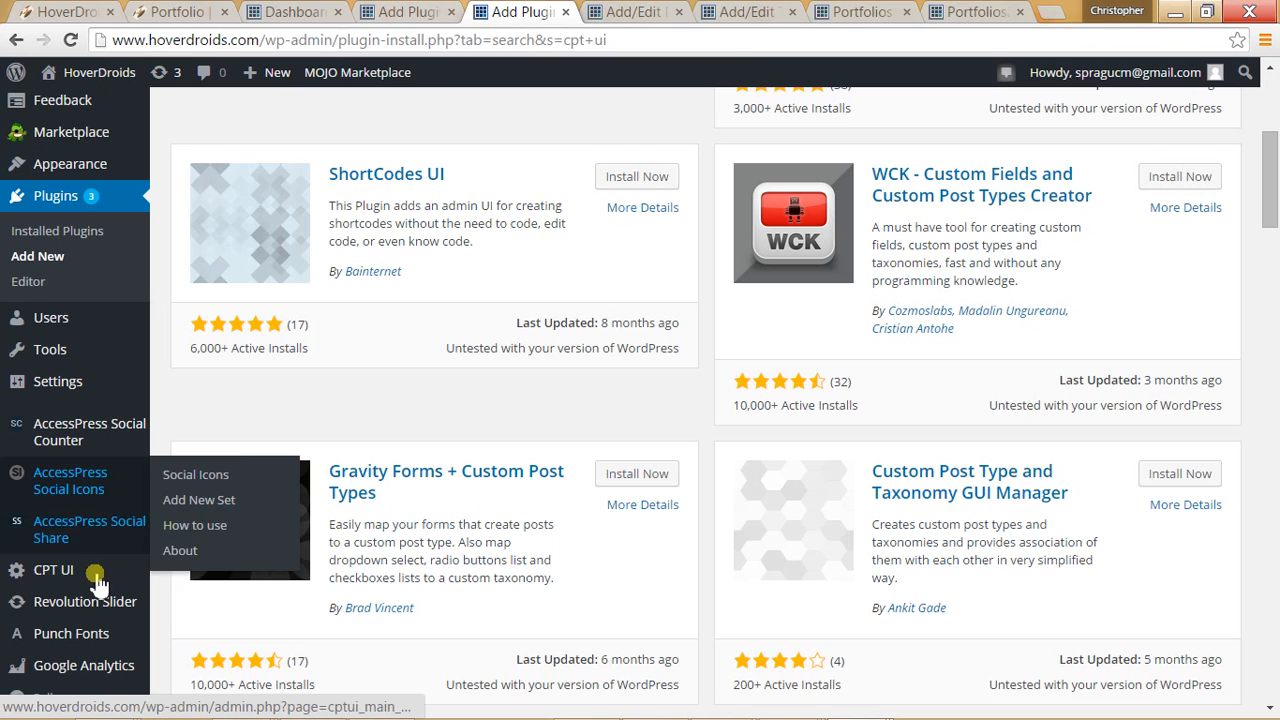
{"action": "mouse_move", "coordinate": [97, 575]}
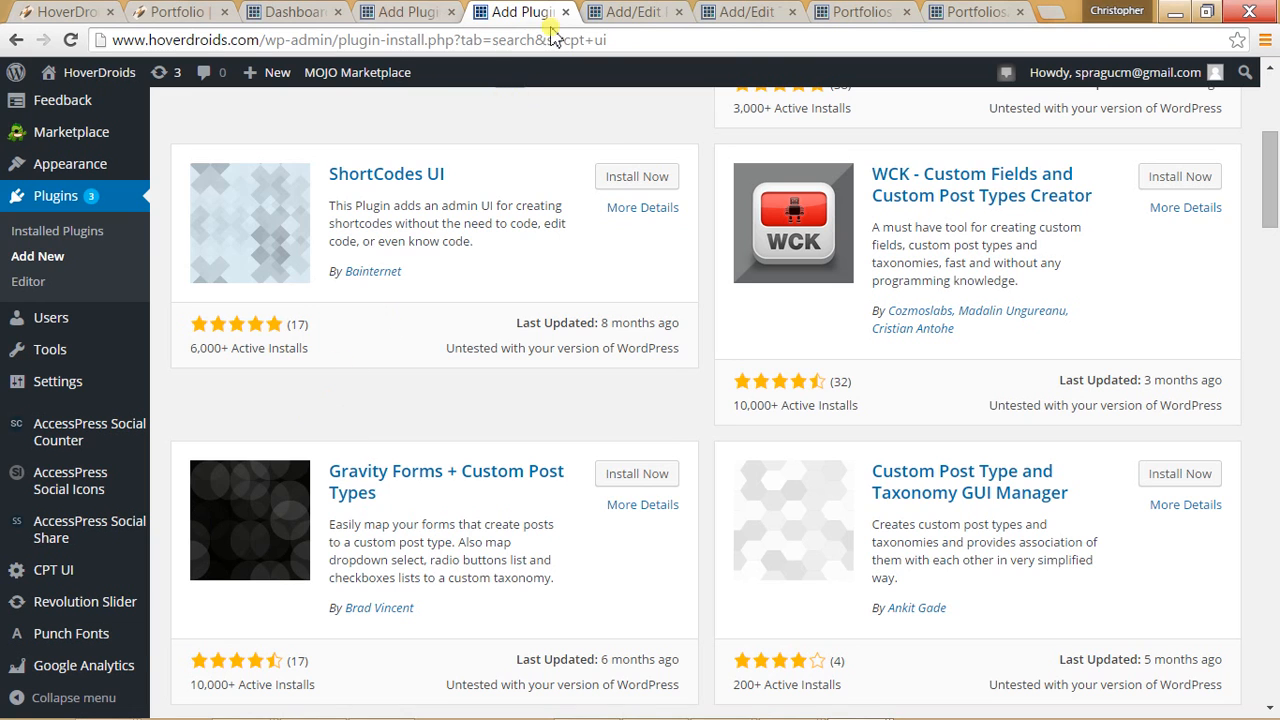
- Examine the slug, plural label and singular label of the Portfolios2 custom post type
{"action": "left_click", "coordinate": [630, 12]}
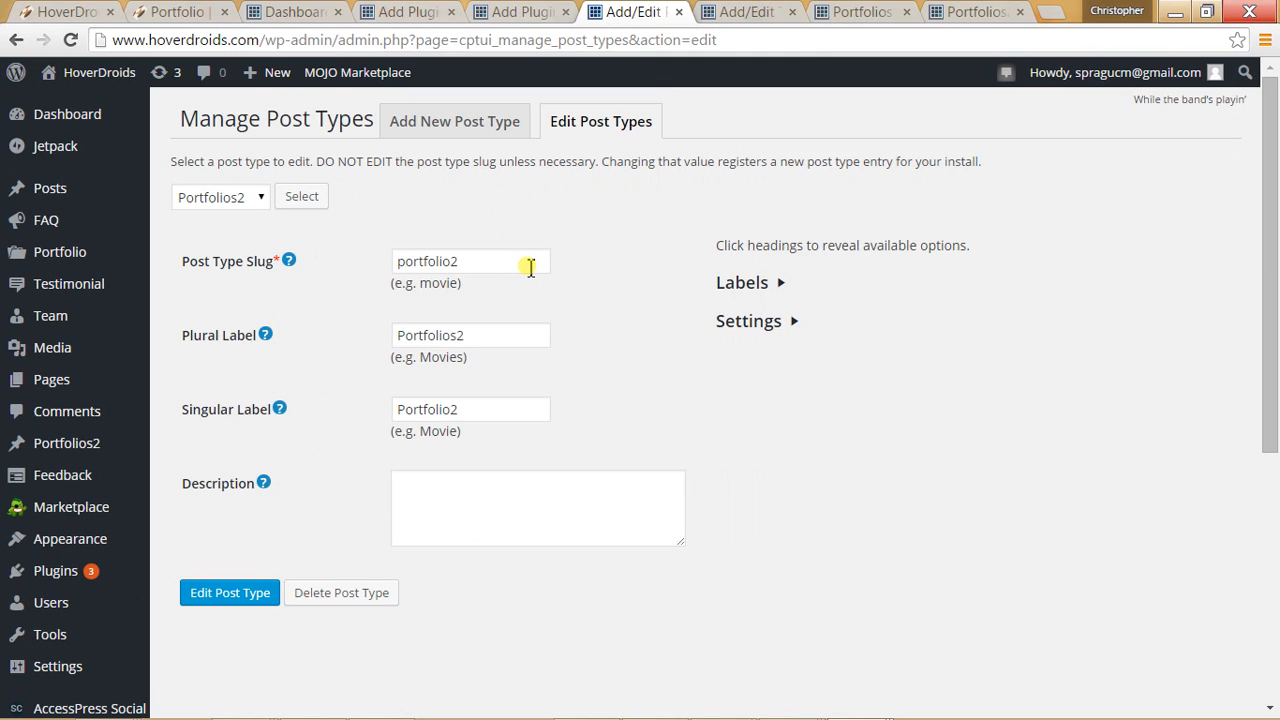
{"action": "left_click_drag", "start_coordinate": [528, 266], "coordinate": [371, 263]}
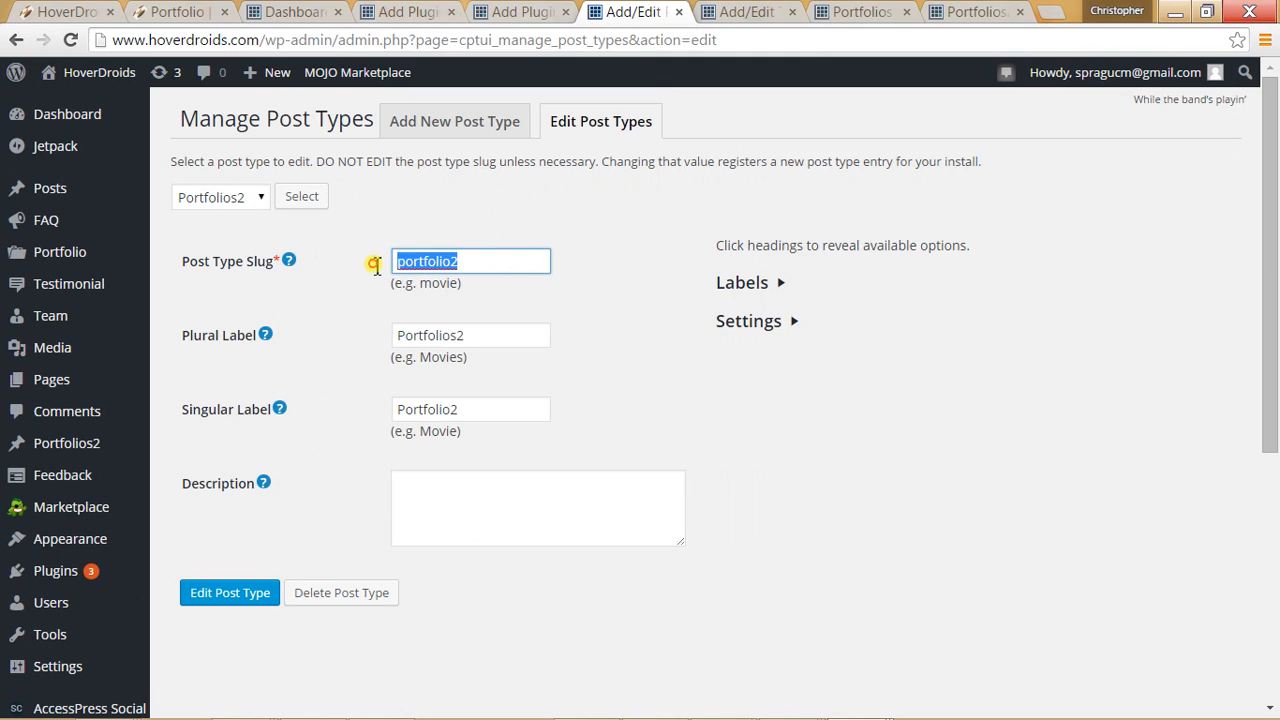
{"action": "left_click", "coordinate": [366, 337]}
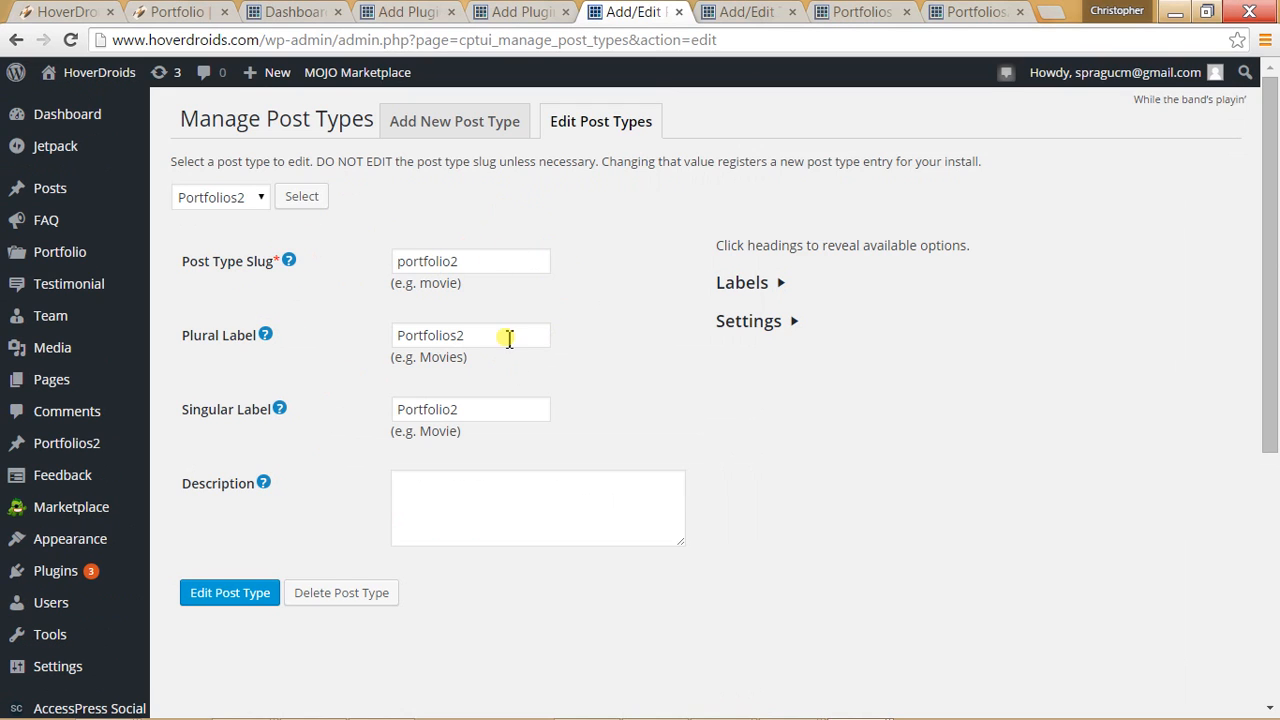
{"action": "left_click_drag", "start_coordinate": [508, 337], "coordinate": [371, 337]}
{"action": "left_click", "coordinate": [375, 340]}
{"action": "left_click", "coordinate": [500, 407]}
{"action": "left_click_drag", "start_coordinate": [500, 407], "coordinate": [371, 409]}
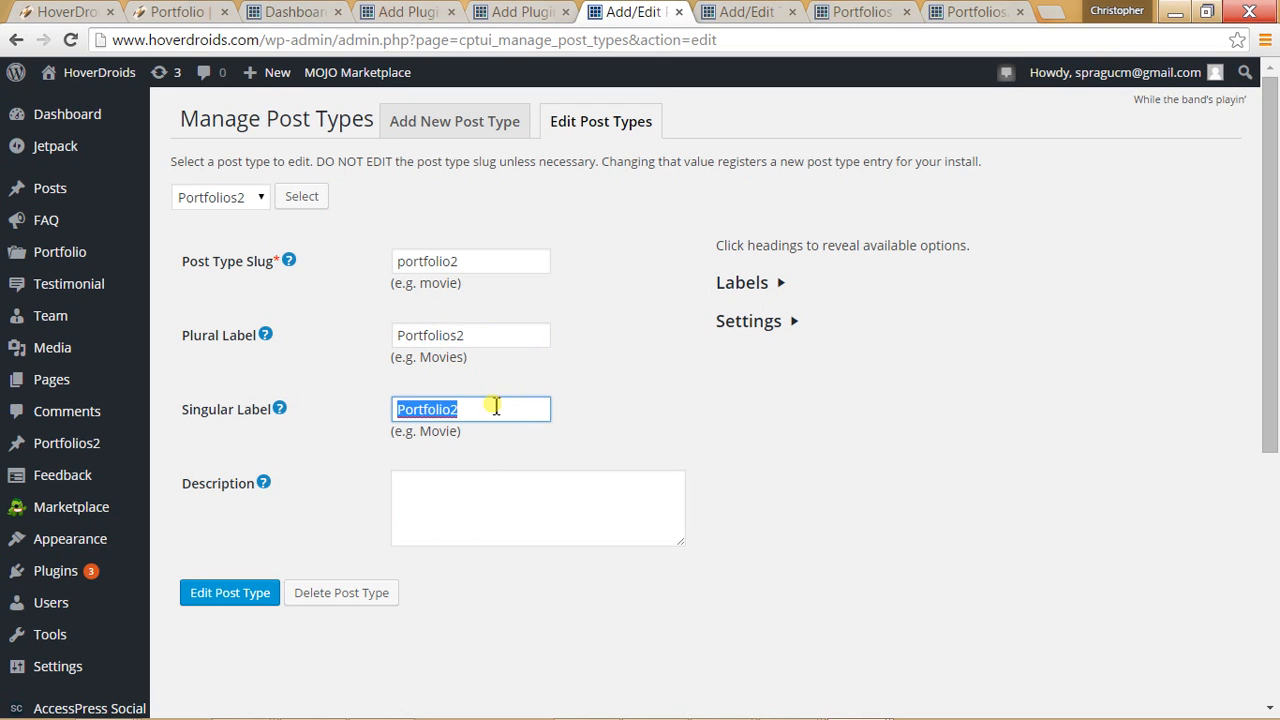
{"action": "left_click", "coordinate": [582, 414]}
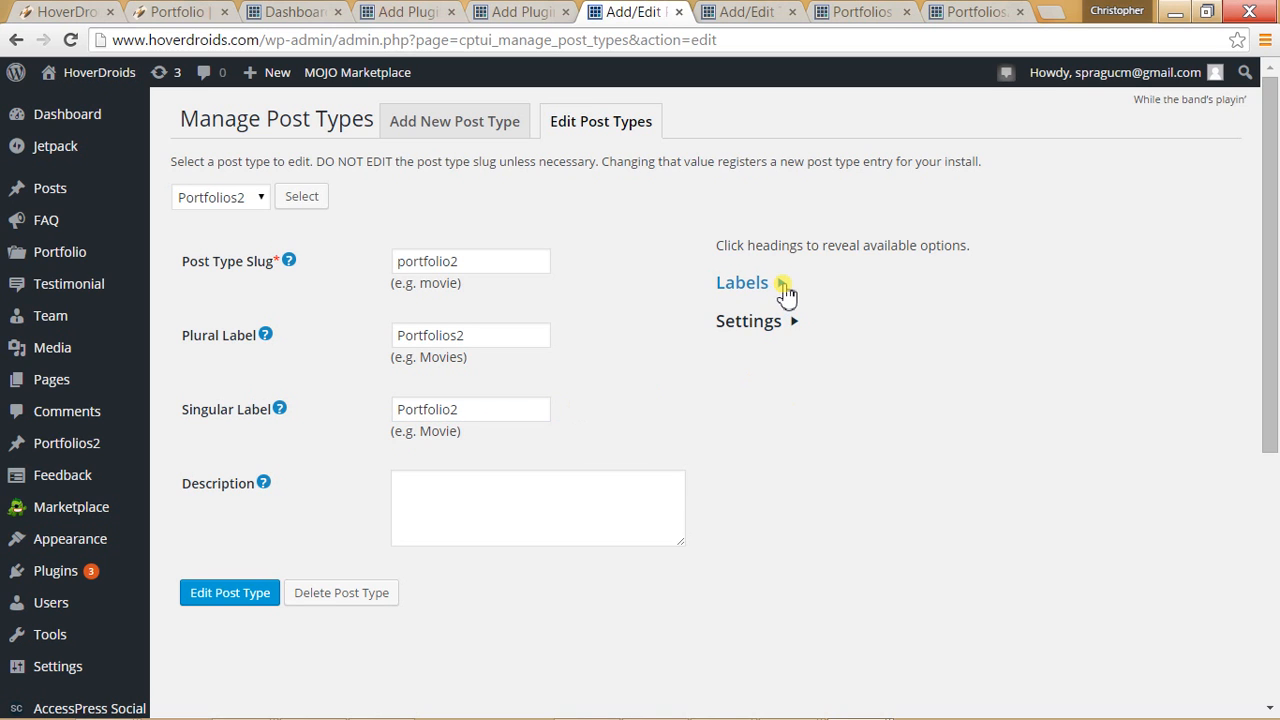
- Expand the Portfolios2 post type's label options and review Menu Name, All Items, Add New and the remaining labels
{"action": "left_click", "coordinate": [782, 286]}
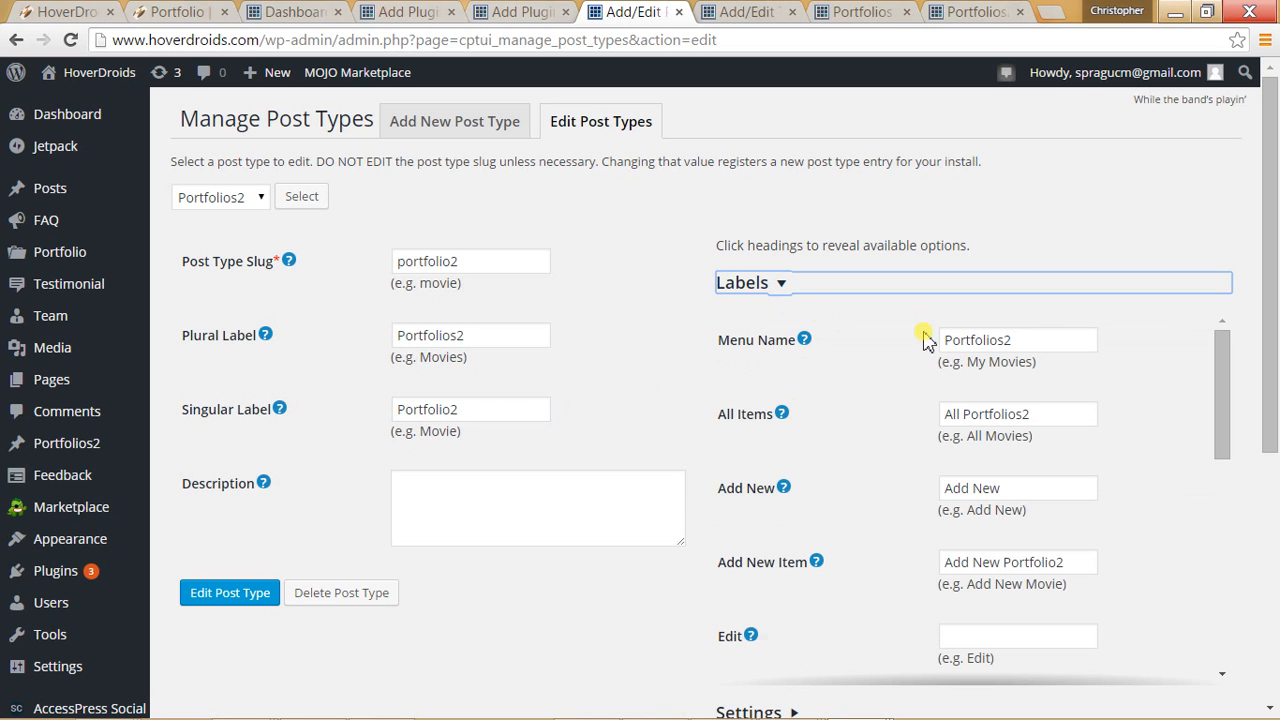
{"action": "left_click", "coordinate": [1046, 340]}
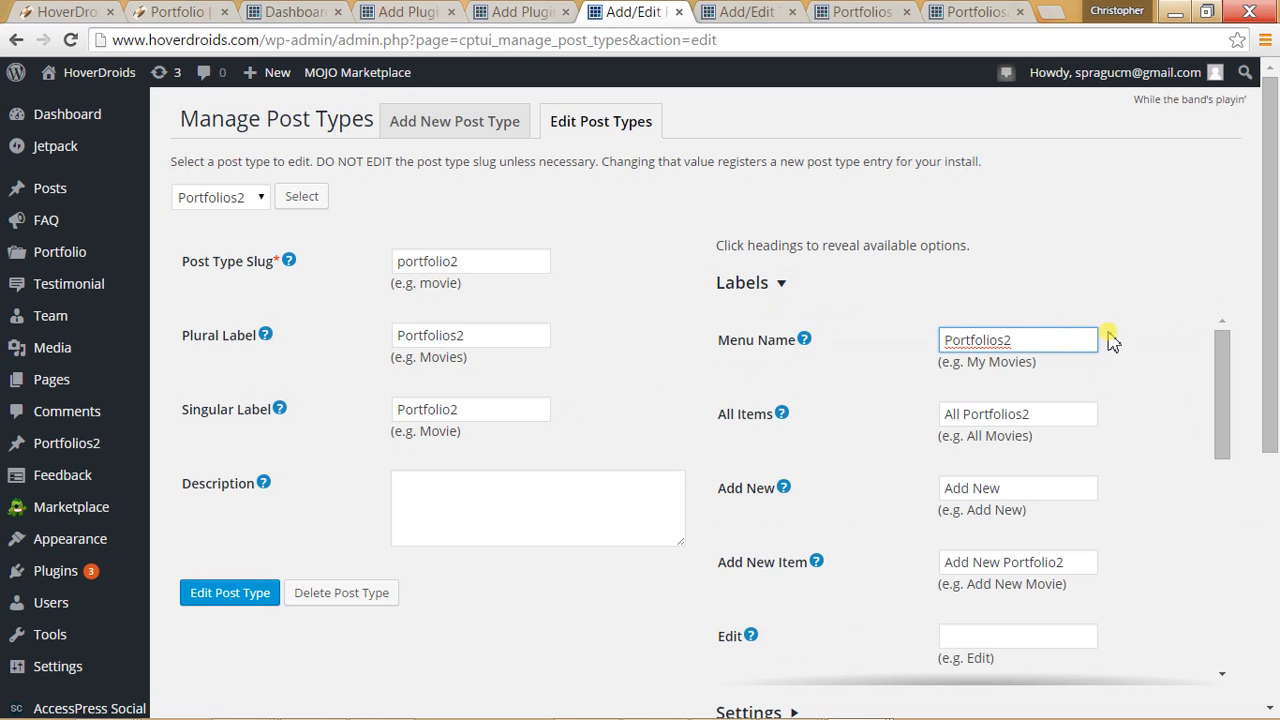
{"action": "left_click", "coordinate": [1060, 416]}
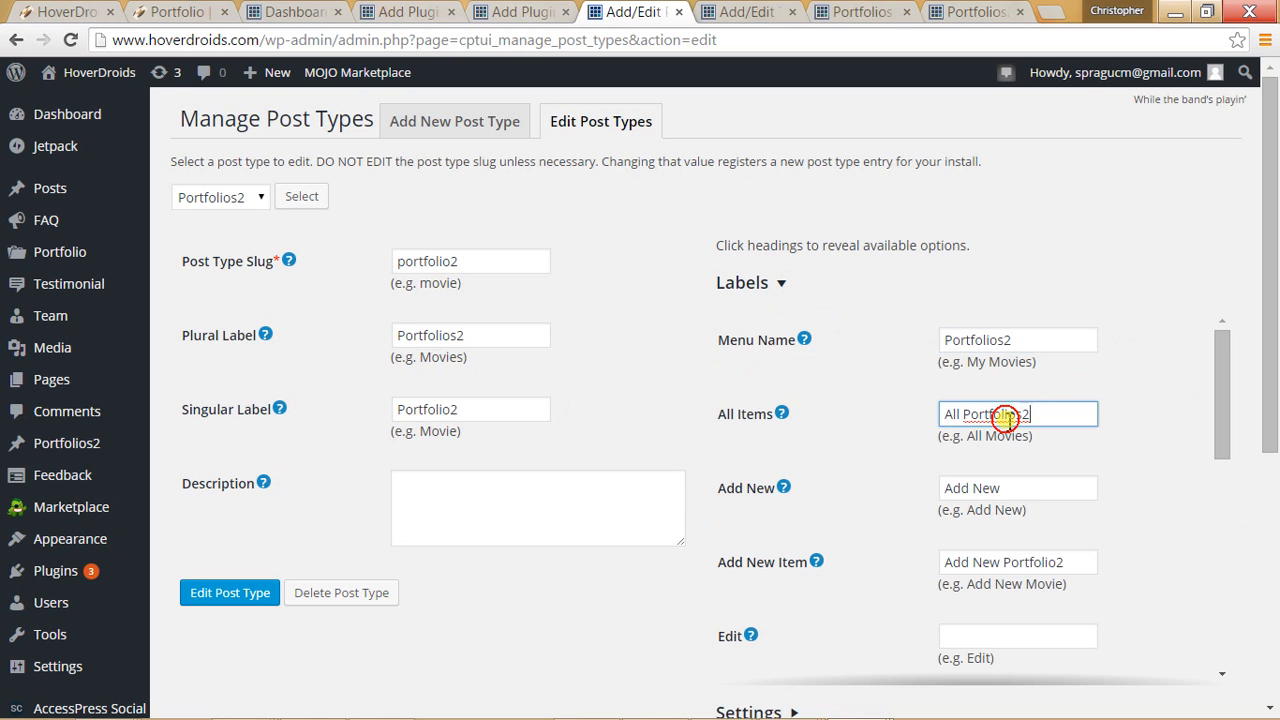
{"action": "double_click", "coordinate": [1052, 418]}
{"action": "left_click", "coordinate": [1052, 420]}
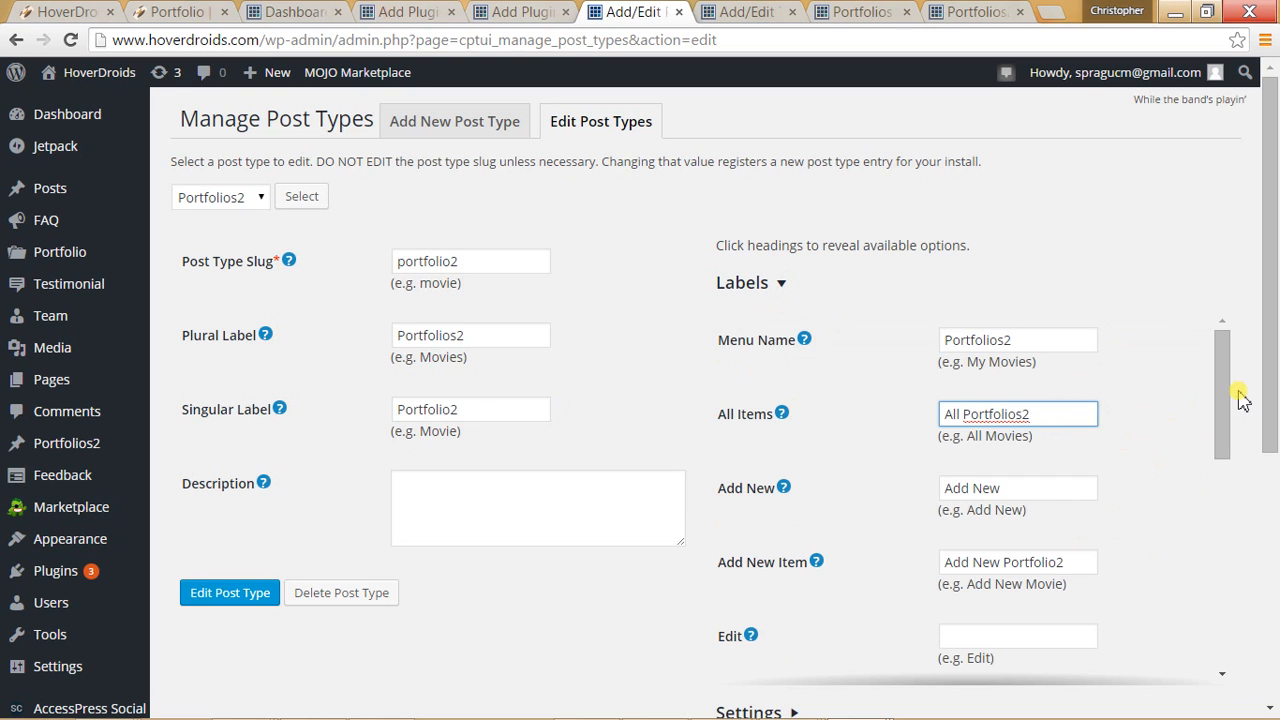
{"action": "left_click", "coordinate": [1065, 490]}
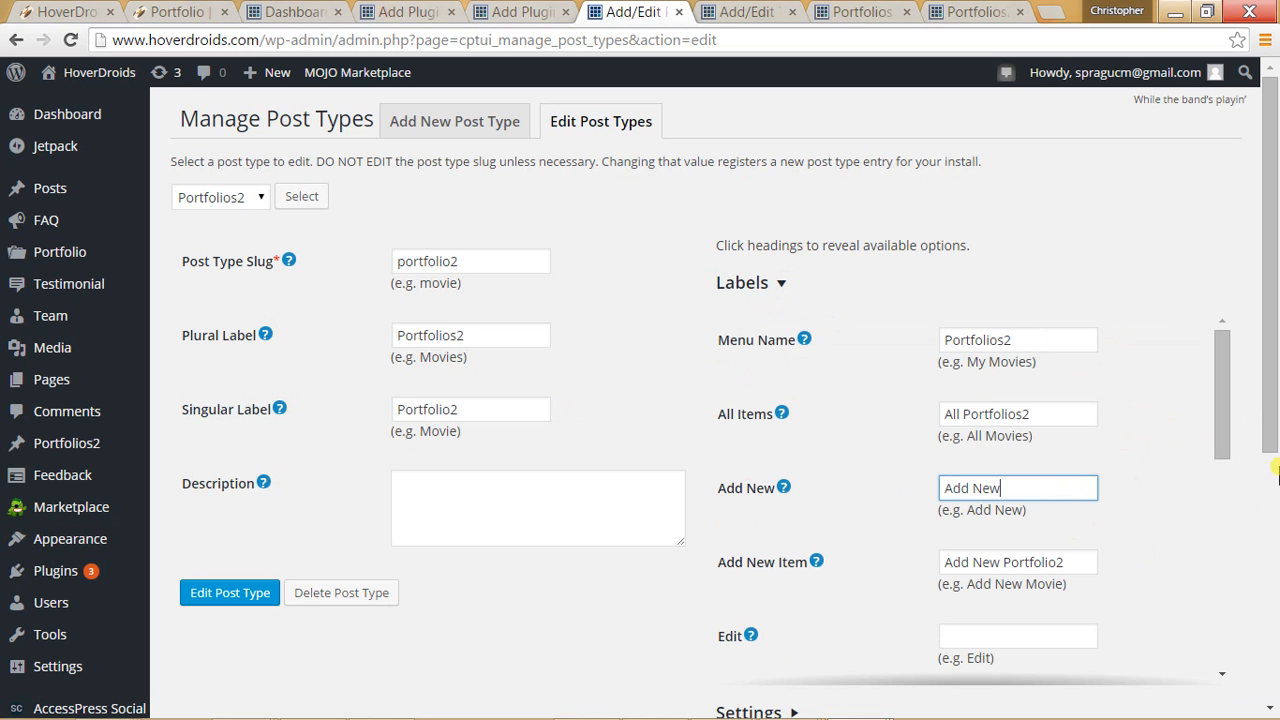
{"action": "left_click_drag", "start_coordinate": [1226, 394], "coordinate": [1214, 623]}
{"action": "left_click_drag", "start_coordinate": [1274, 374], "coordinate": [1266, 585]}
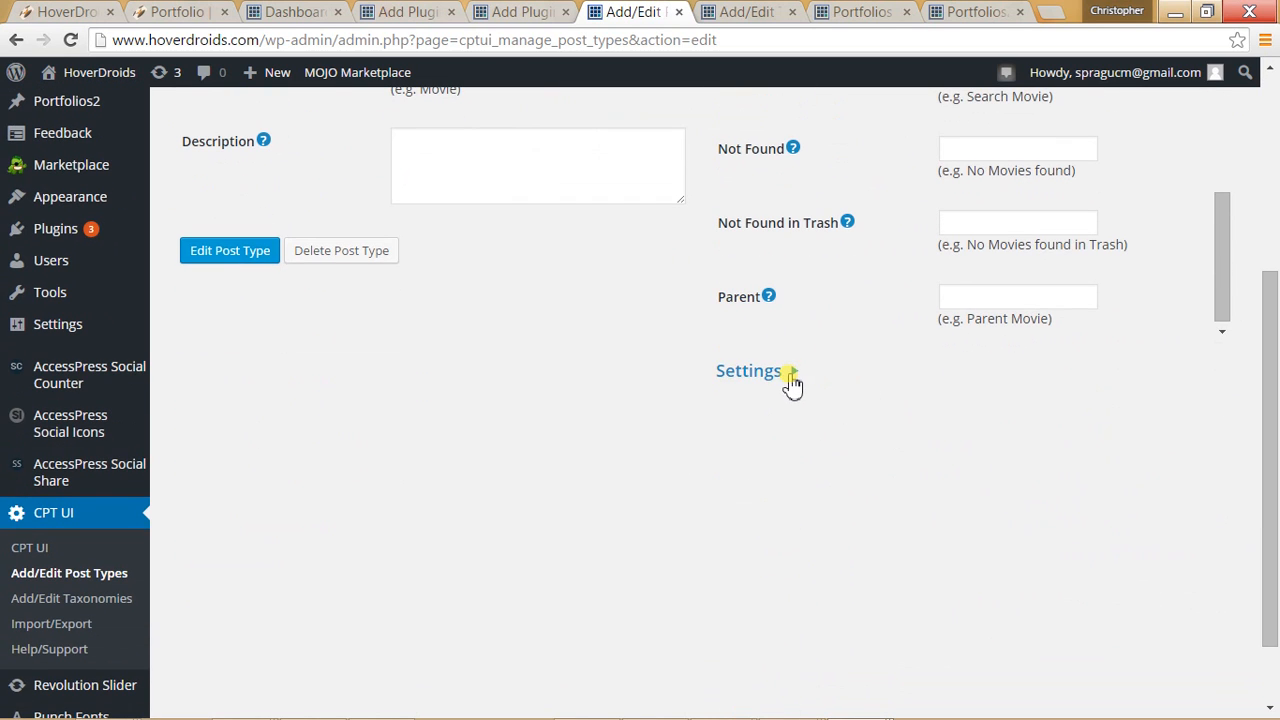
- Expand the Portfolios2 post type's settings and review them through the Supports and Built-in Taxonomies options
{"action": "left_click", "coordinate": [790, 381]}
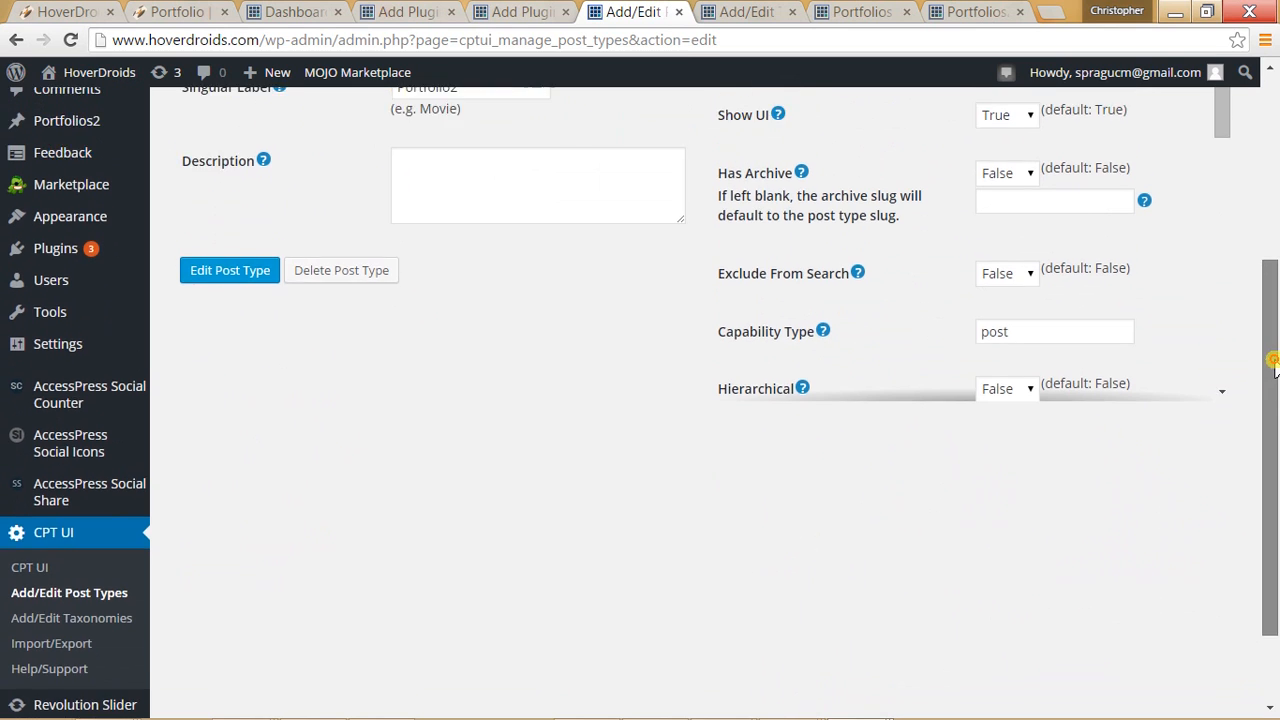
{"action": "scroll", "coordinate": [1273, 365], "scroll_direction": "up", "scroll_amount": 2}
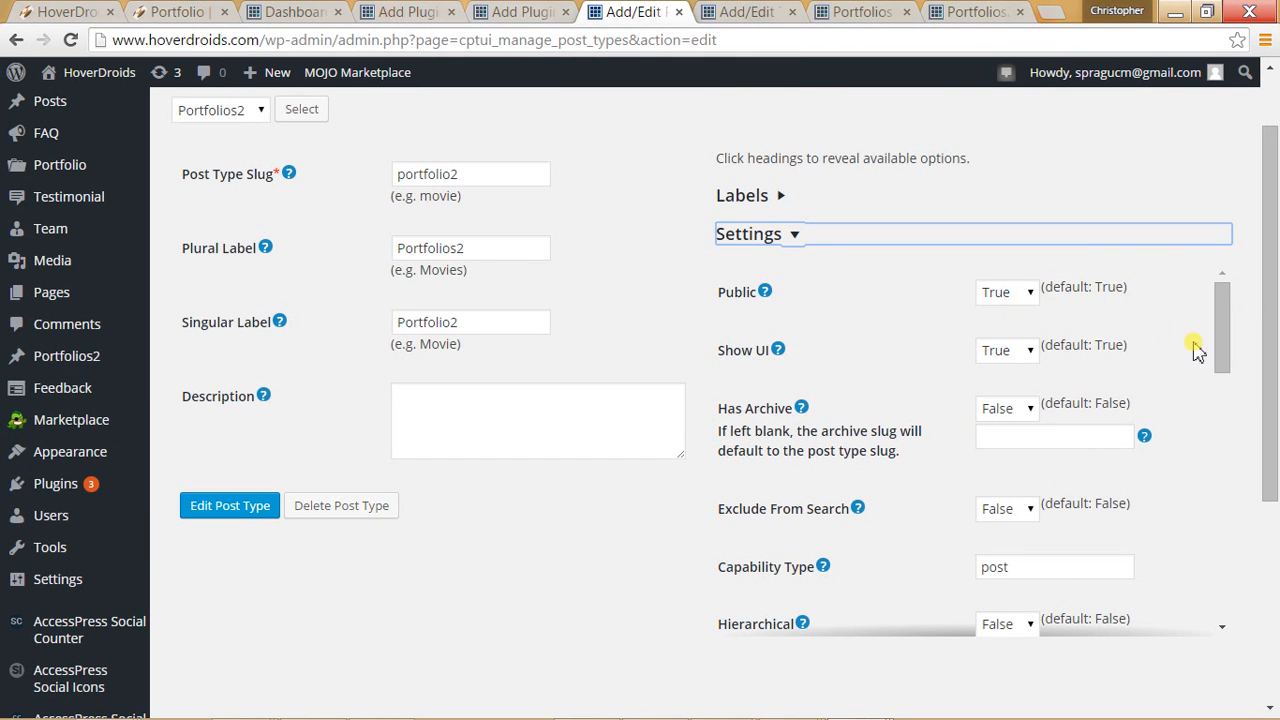
{"action": "left_click_drag", "start_coordinate": [1223, 320], "coordinate": [1205, 540]}
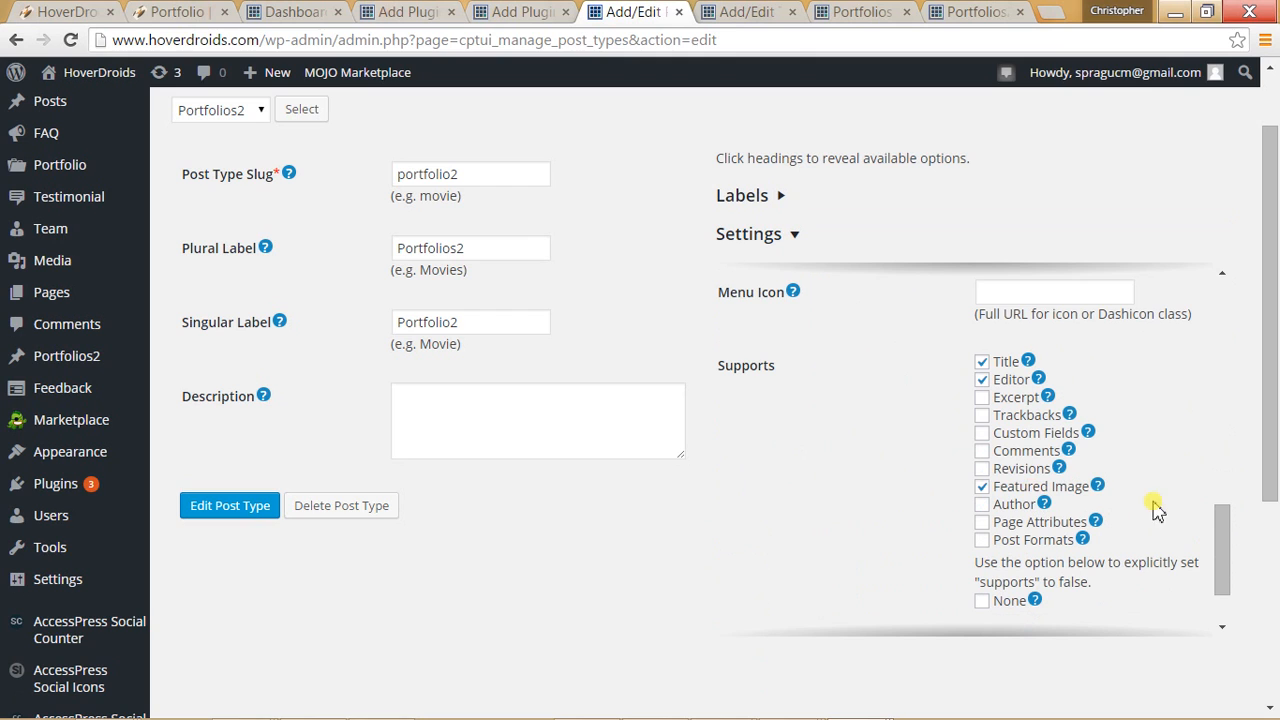
{"action": "left_click_drag", "start_coordinate": [1223, 551], "coordinate": [1222, 590]}
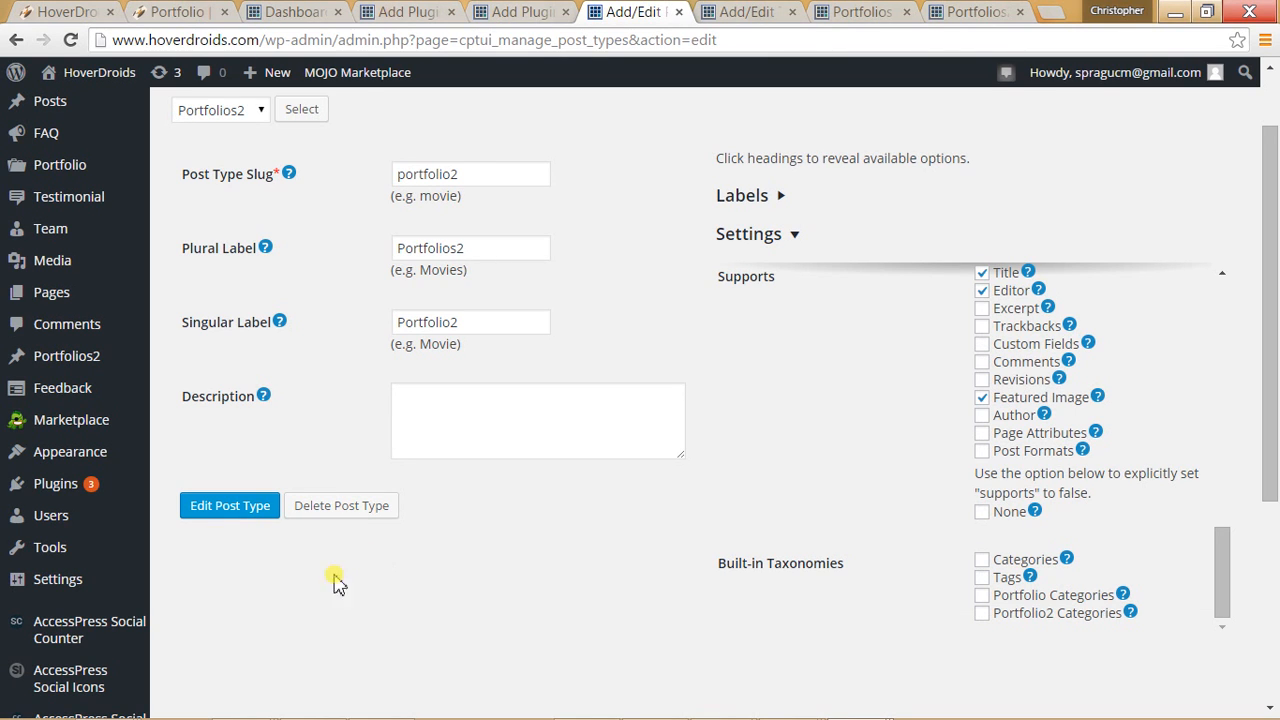
- Open the Portfolio2 Categories taxonomy for editing and examine its slug, plural label, singular label and attached post type
{"action": "scroll", "coordinate": [207, 587], "scroll_direction": "down", "scroll_amount": 2}
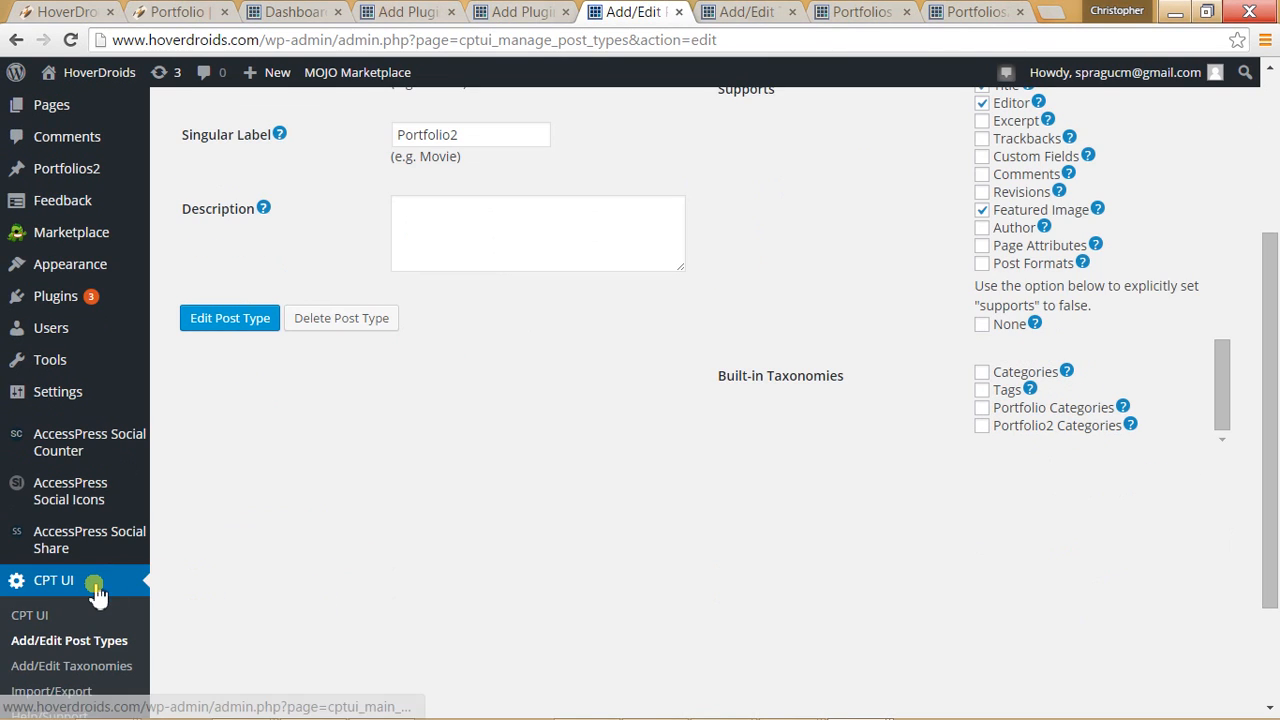
{"action": "scroll", "coordinate": [78, 635], "scroll_direction": "down", "scroll_amount": 1}
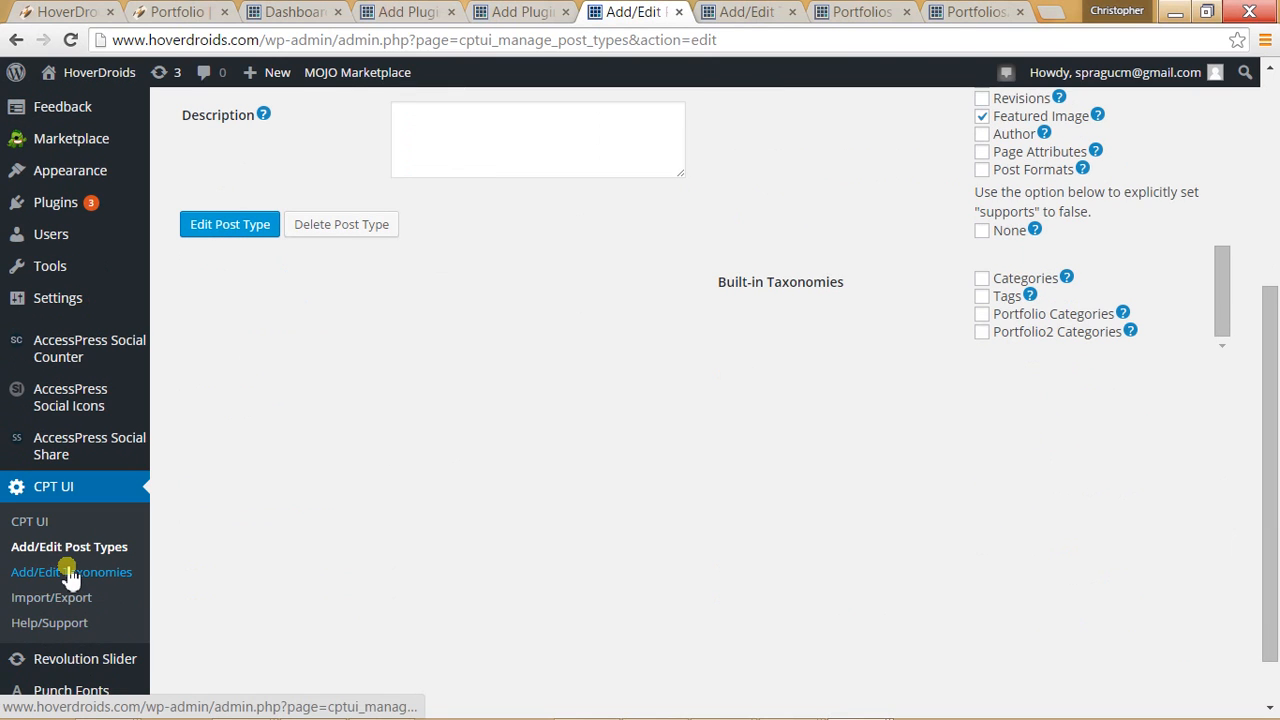
{"action": "left_click", "coordinate": [740, 12]}
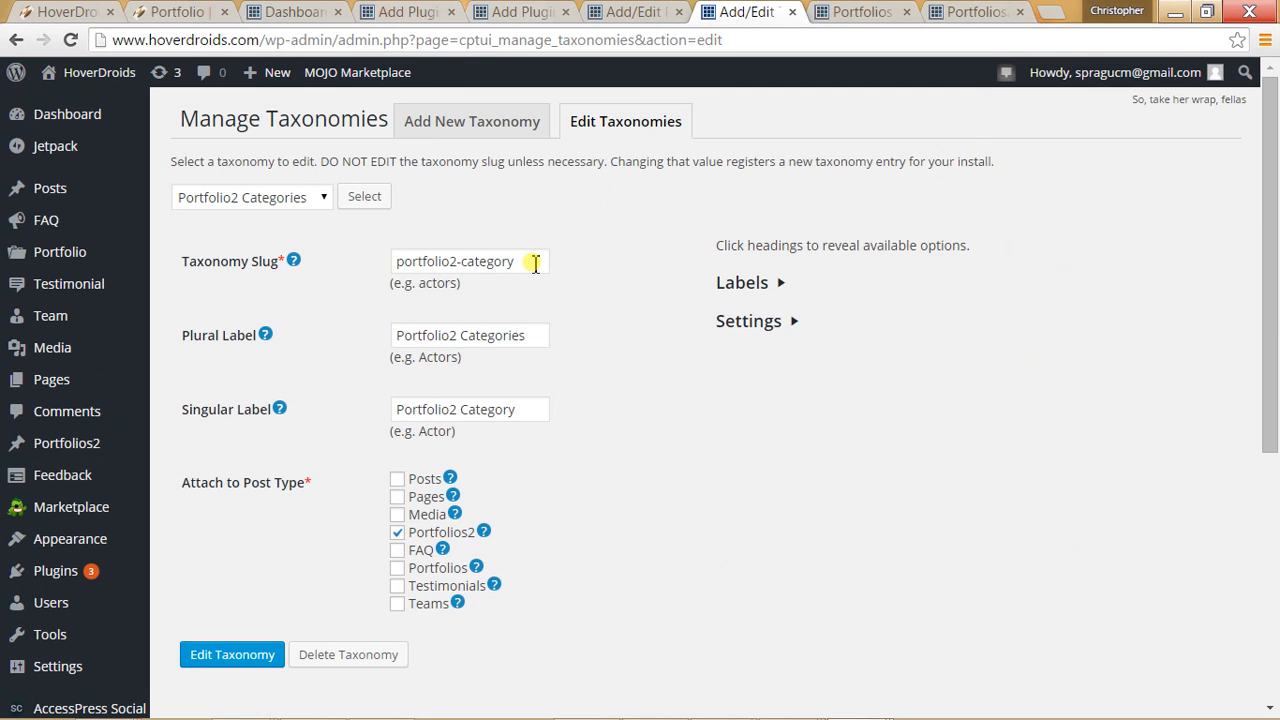
{"action": "left_click_drag", "start_coordinate": [533, 260], "coordinate": [376, 264]}
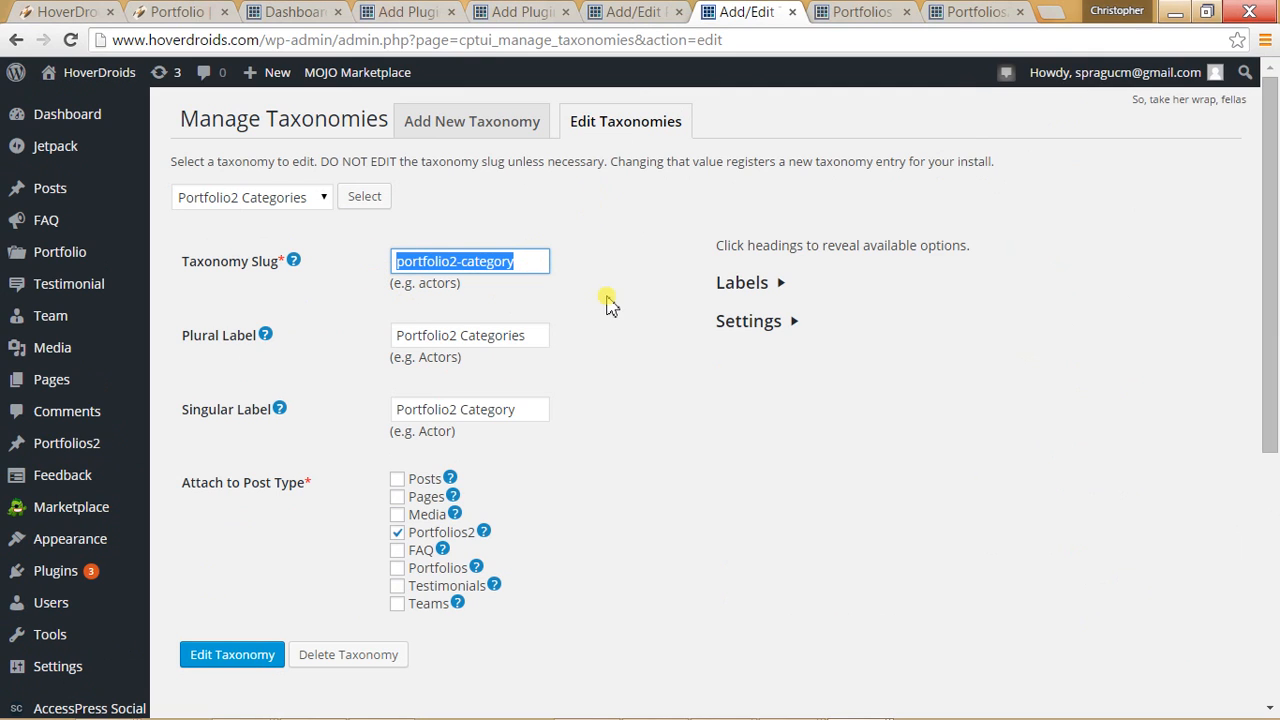
{"action": "left_click", "coordinate": [593, 264]}
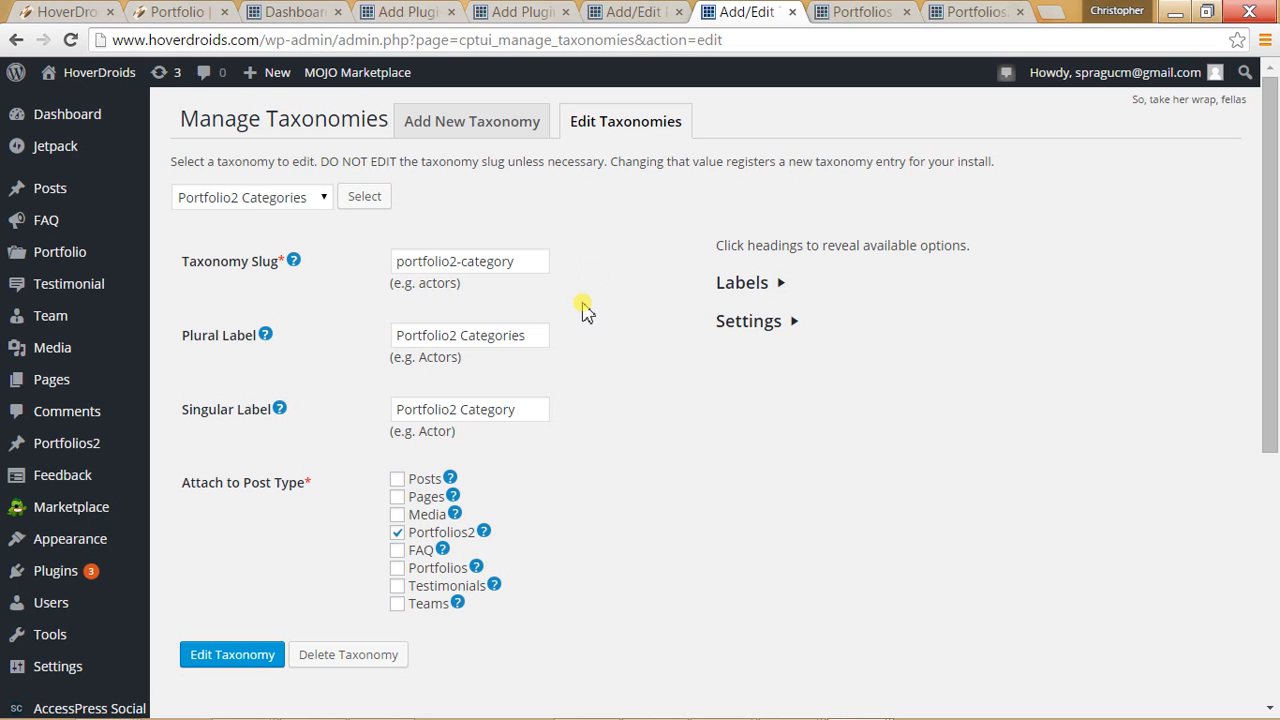
{"action": "left_click_drag", "start_coordinate": [546, 334], "coordinate": [393, 328]}
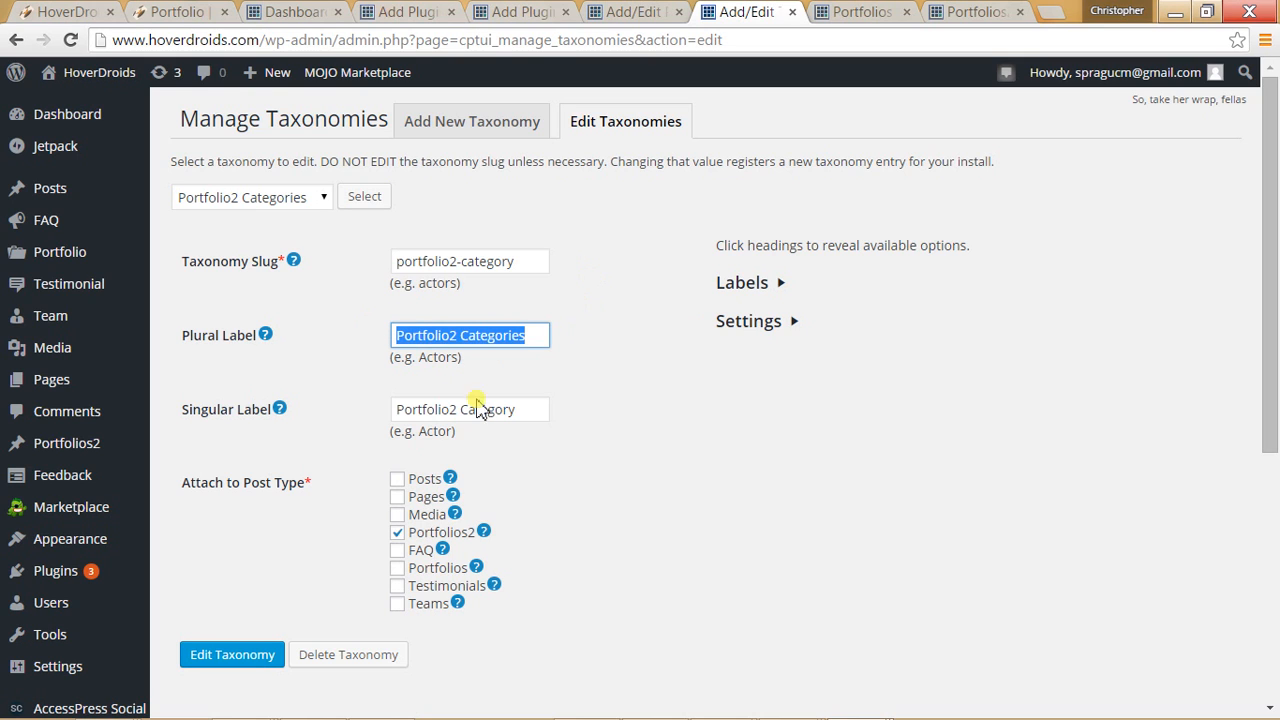
{"action": "left_click", "coordinate": [586, 410]}
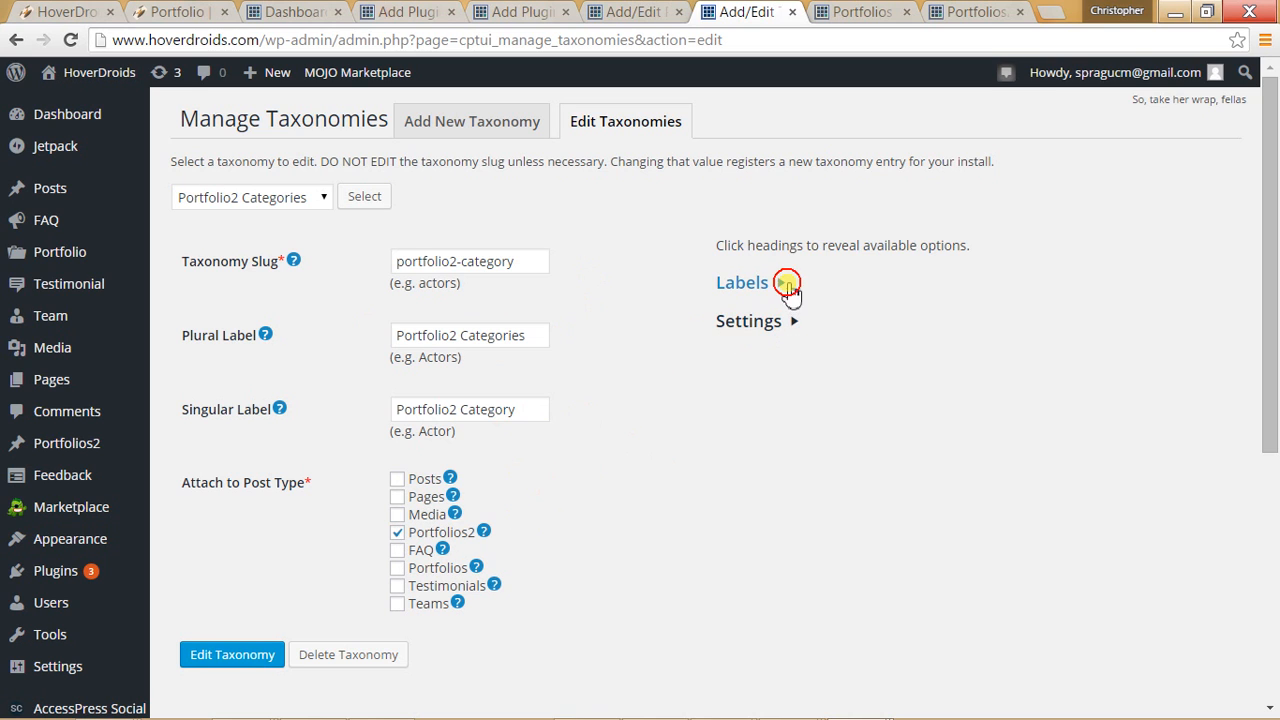
- Expand the Portfolio2 Categories taxonomy's label options and review them down to Not found
{"action": "left_click", "coordinate": [748, 282]}
{"action": "scroll", "coordinate": [1069, 466], "scroll_direction": "down", "scroll_amount": 3}
{"action": "scroll", "coordinate": [1069, 466], "scroll_direction": "down", "scroll_amount": 8}
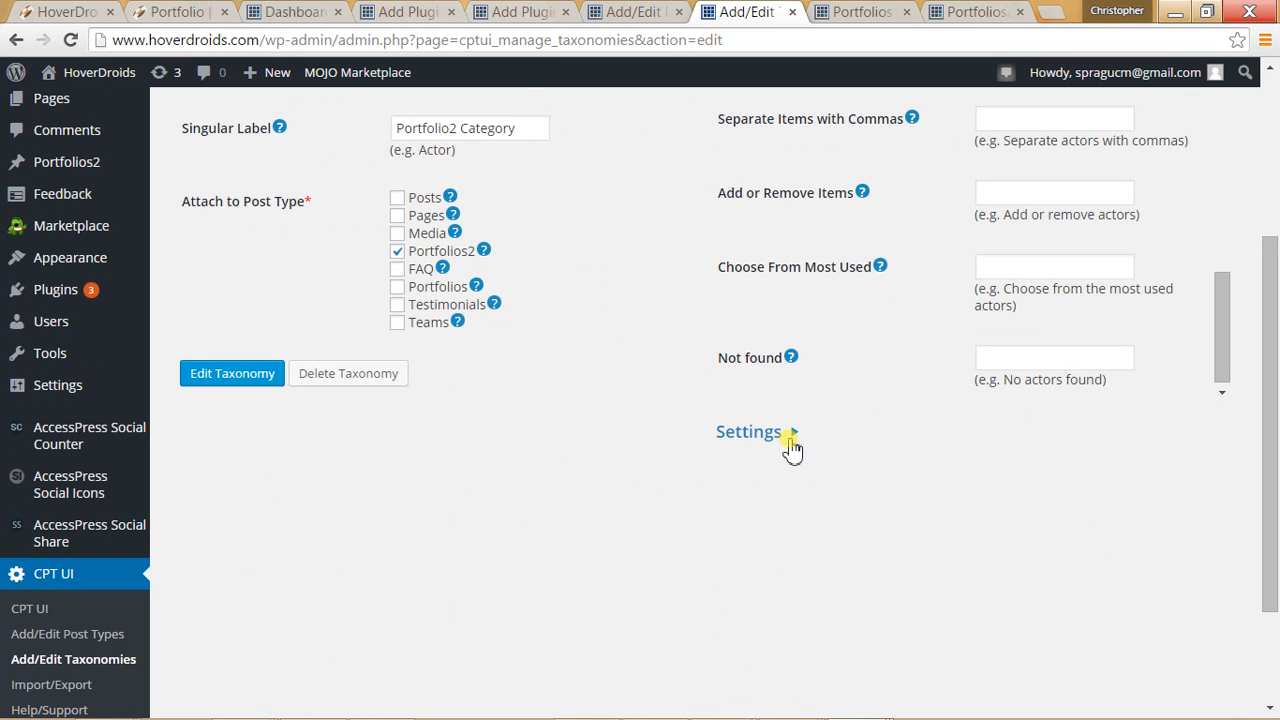
- Expand the Portfolio2 Categories taxonomy's settings and review them from Hierarchical through Custom Rewrite Slug
{"action": "left_click", "coordinate": [791, 441]}
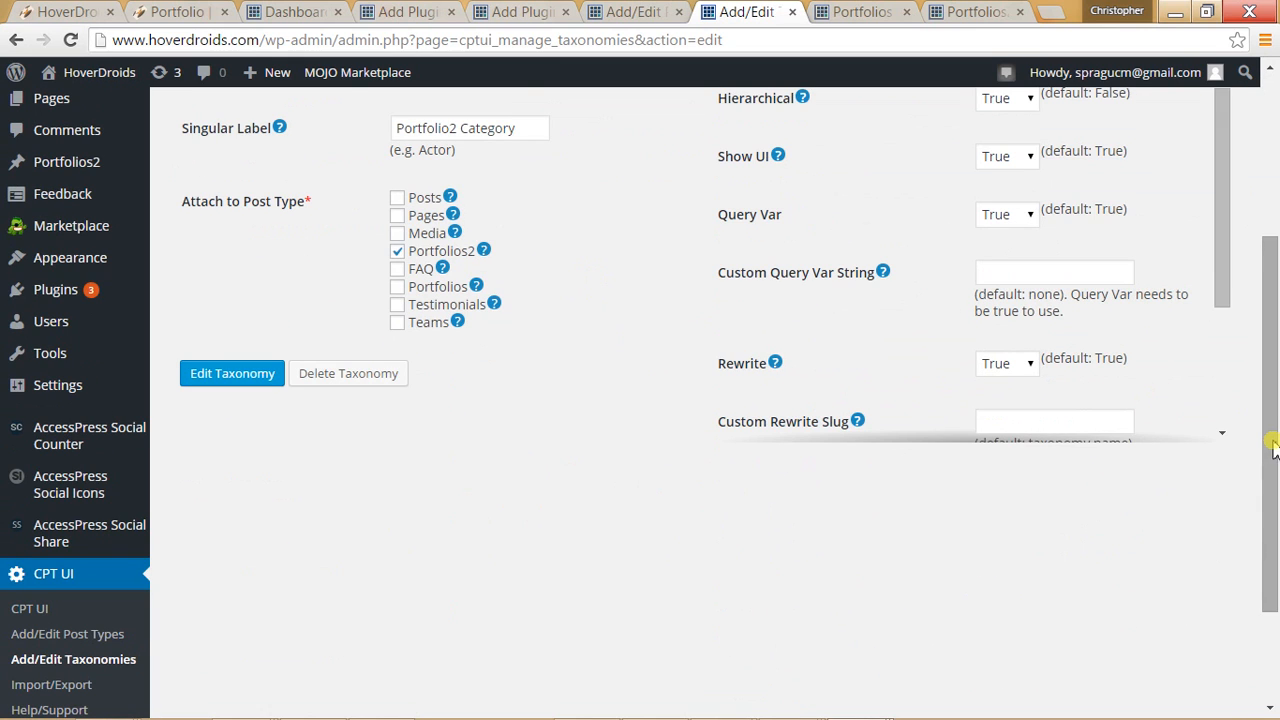
{"action": "scroll", "coordinate": [1150, 290], "scroll_direction": "up", "scroll_amount": 3}
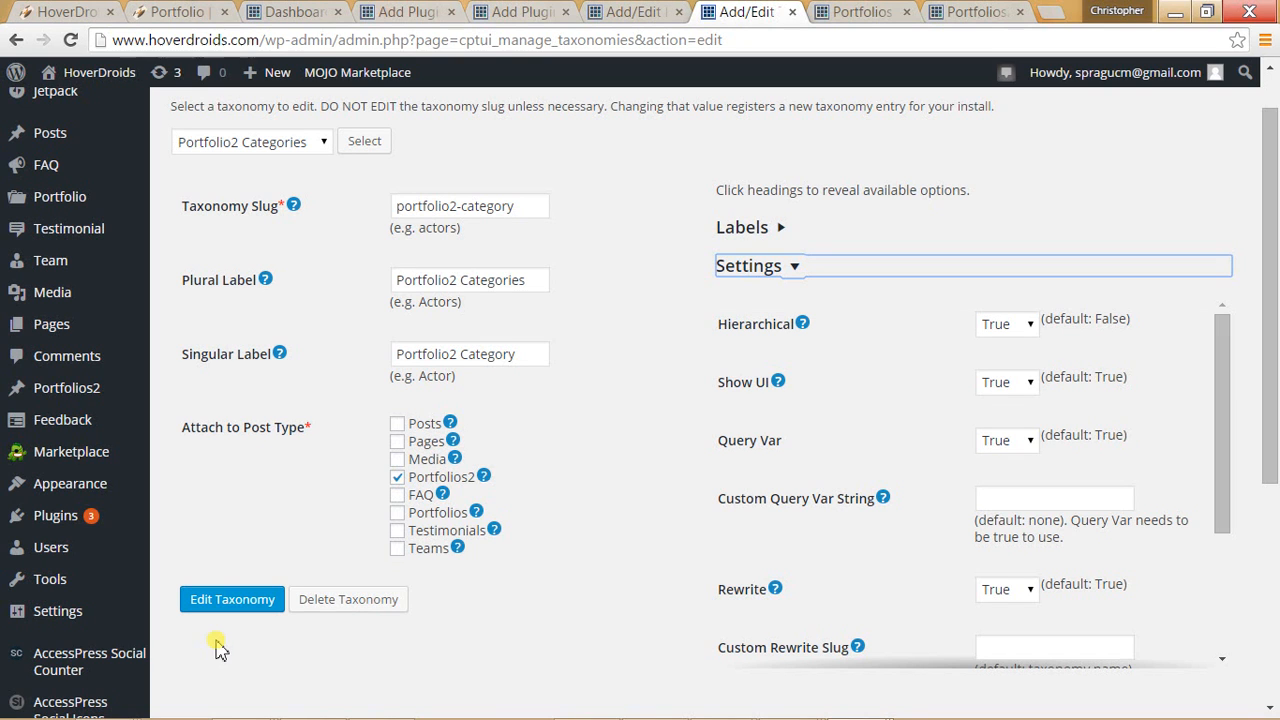
- Open the "A Land and Air Robot" item from the Portfolios2 list for editing and examine its content and assigned Portfolio2 Categories
{"action": "mouse_move", "coordinate": [78, 395]}
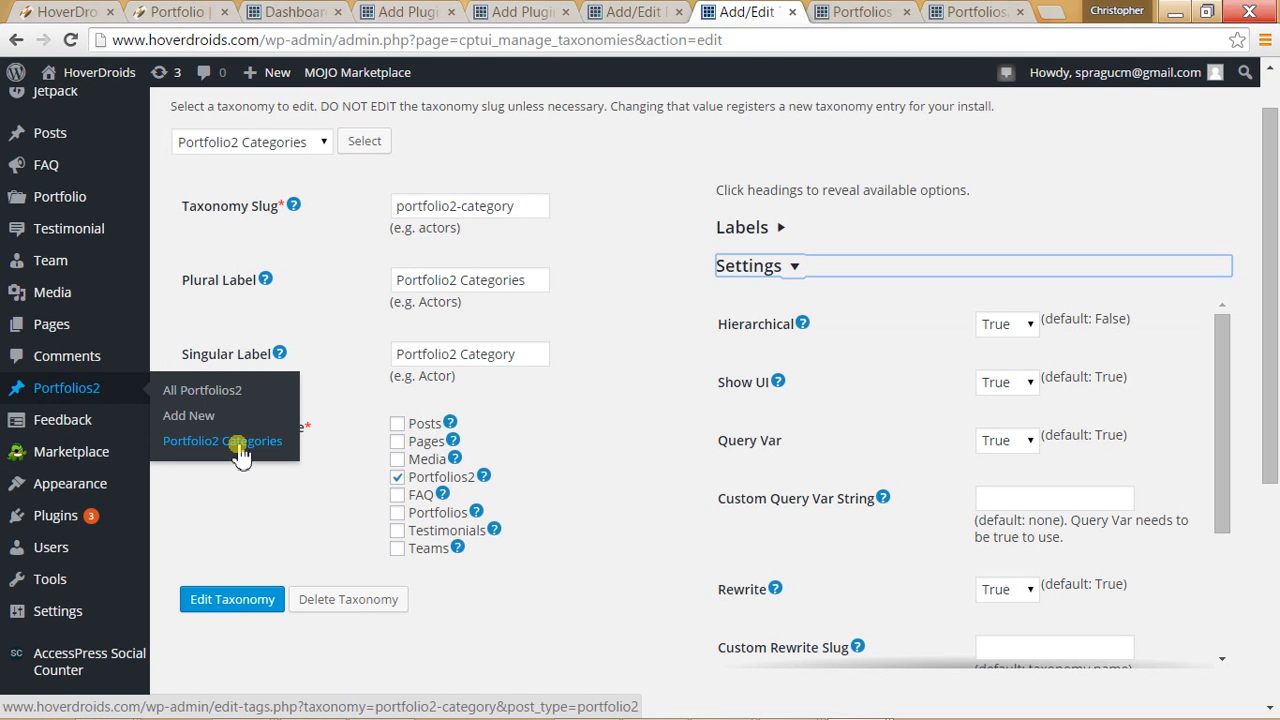
{"action": "left_click", "coordinate": [200, 390]}
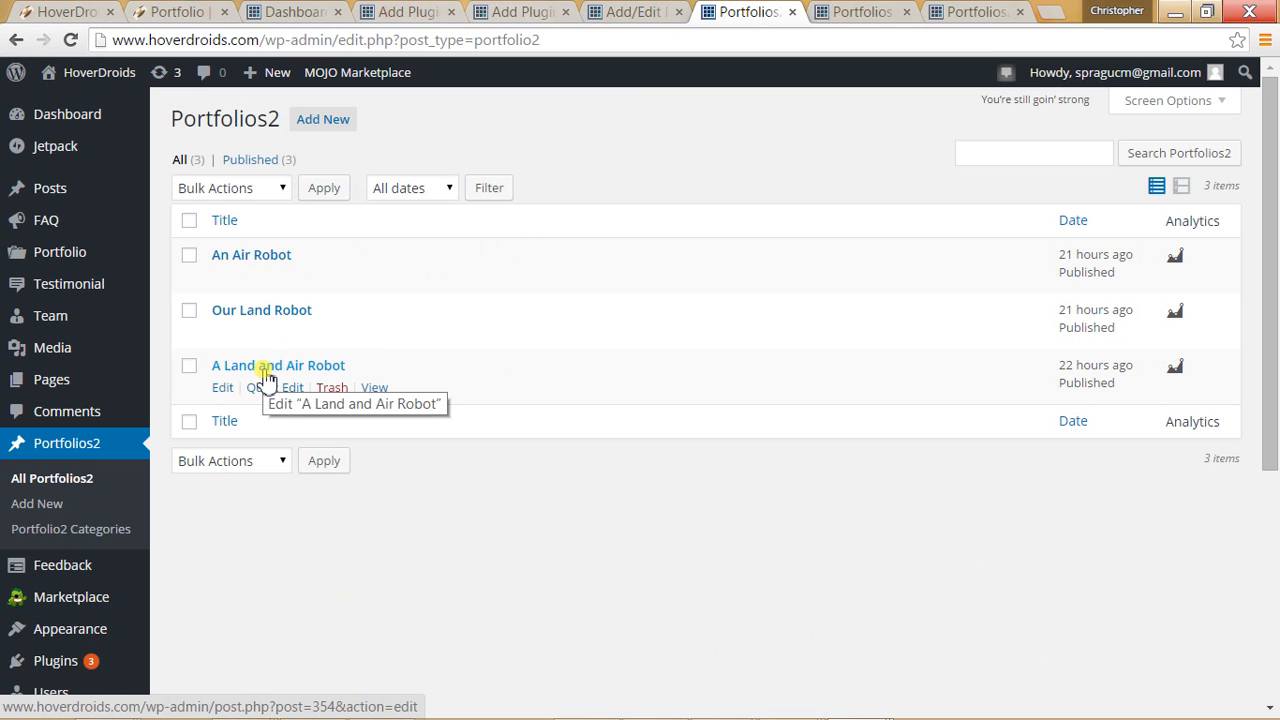
{"action": "left_click", "coordinate": [222, 389]}
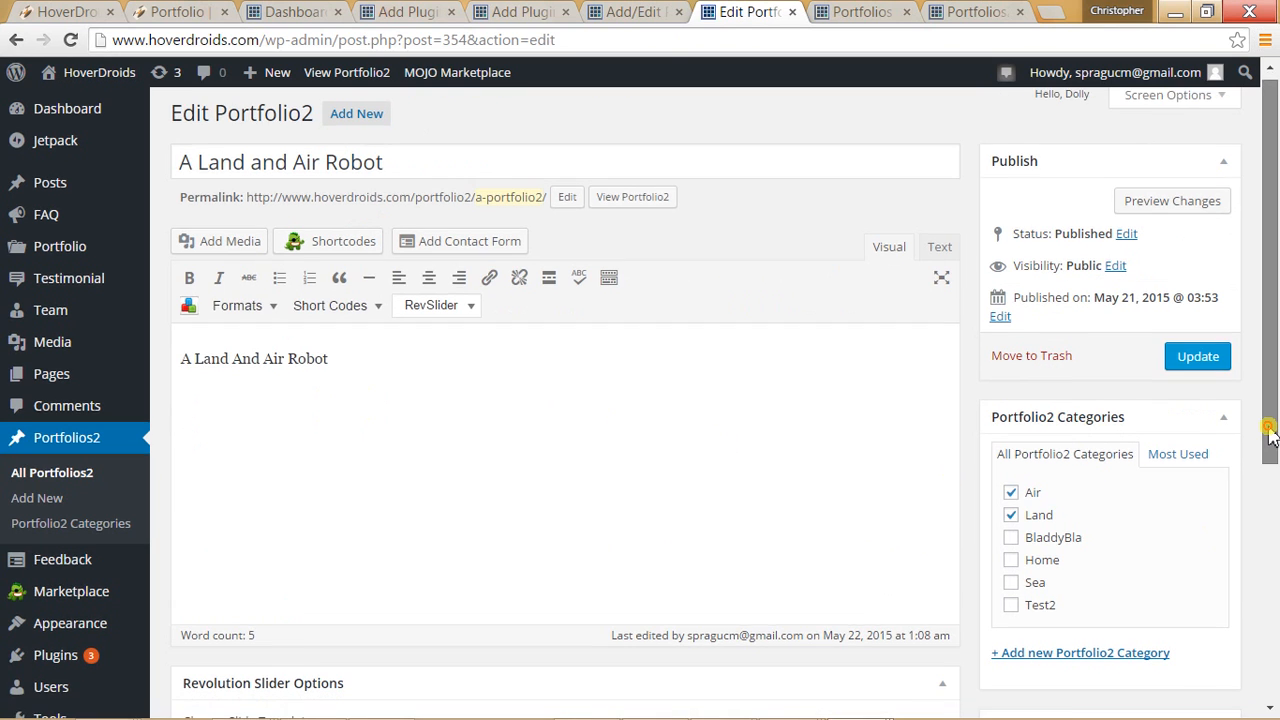
{"action": "left_click_drag", "start_coordinate": [1275, 400], "coordinate": [1274, 442]}
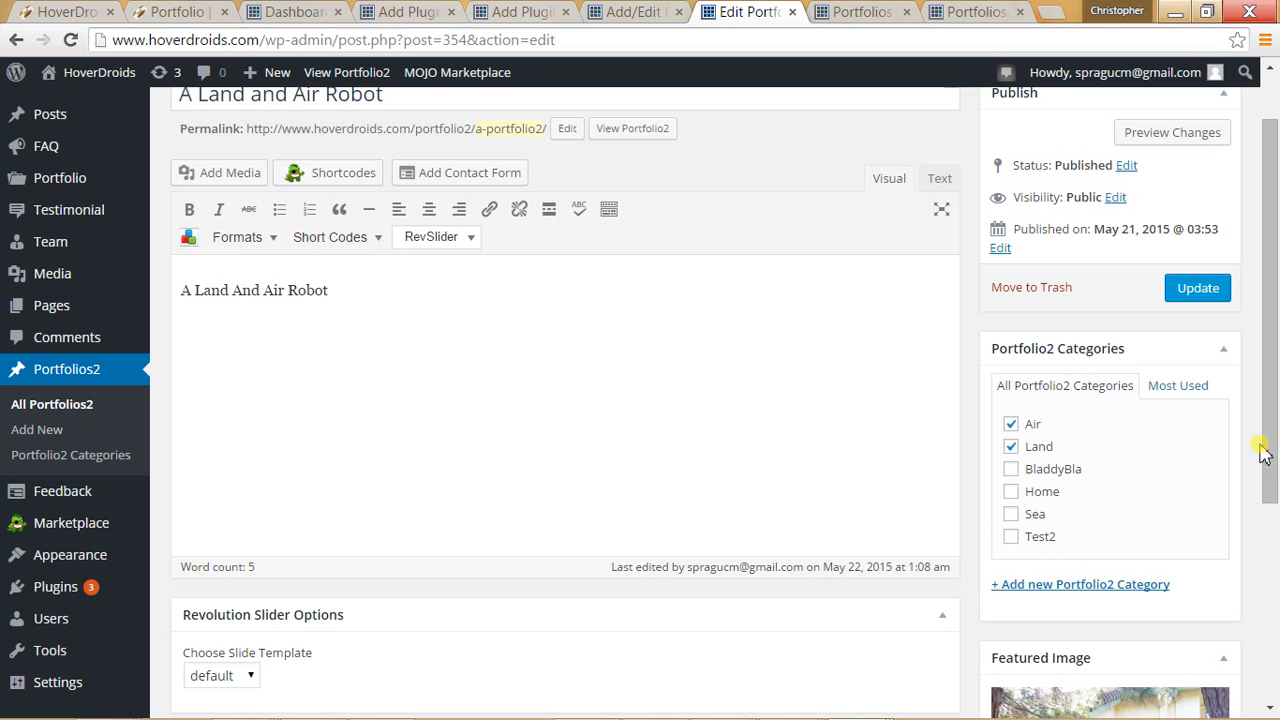
{"action": "left_click_drag", "start_coordinate": [1268, 443], "coordinate": [1268, 405]}
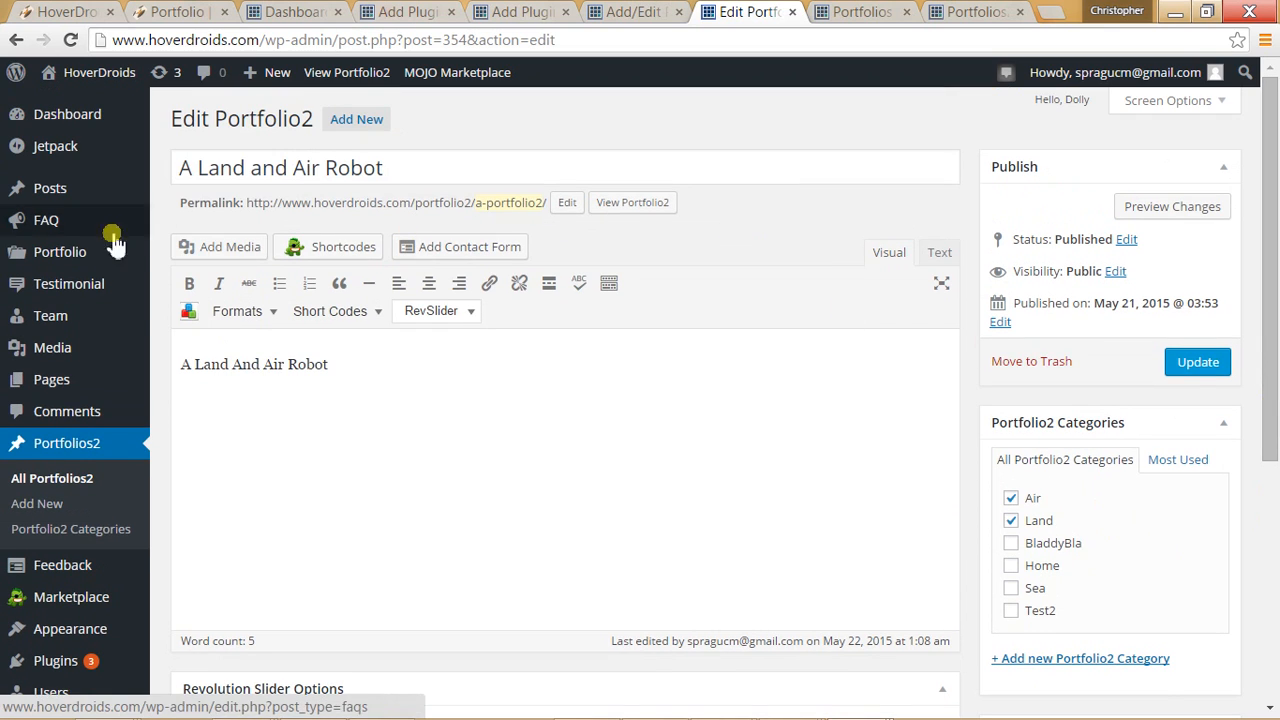
- List all items of the original Portfolio post type and open "iOS App1" for editing
{"action": "left_click", "coordinate": [78, 256]}
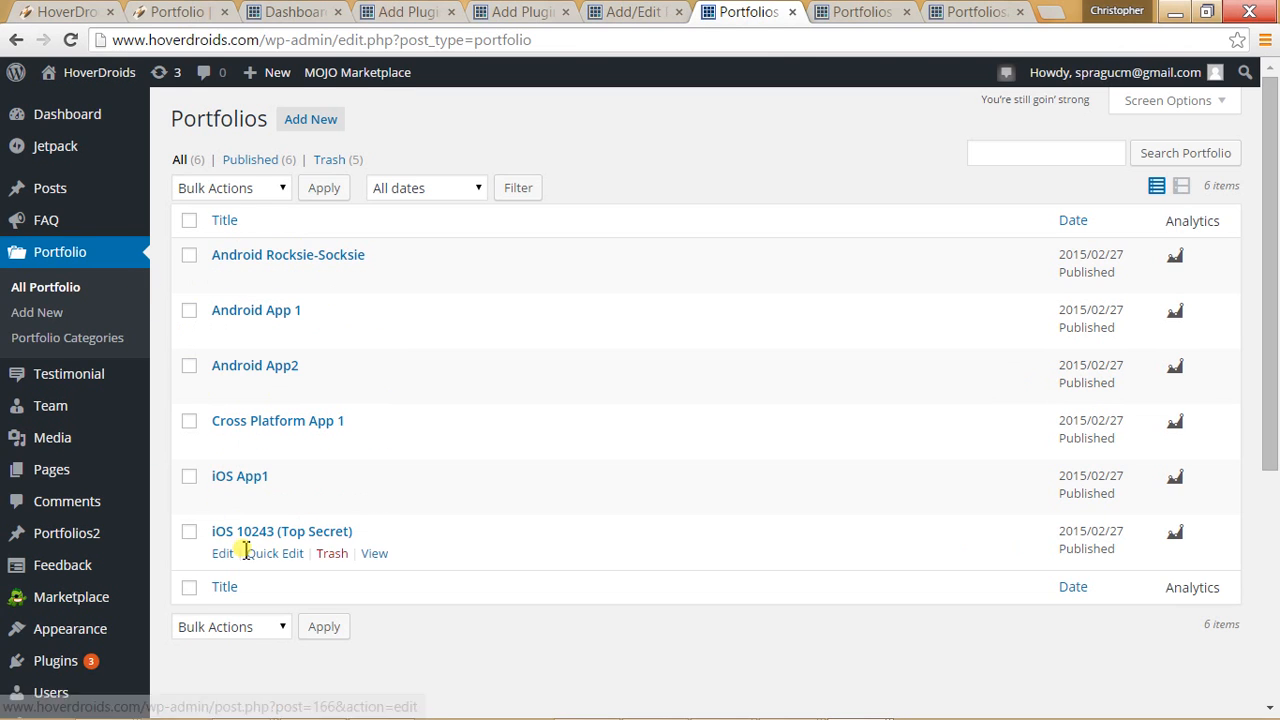
{"action": "left_click", "coordinate": [226, 500]}
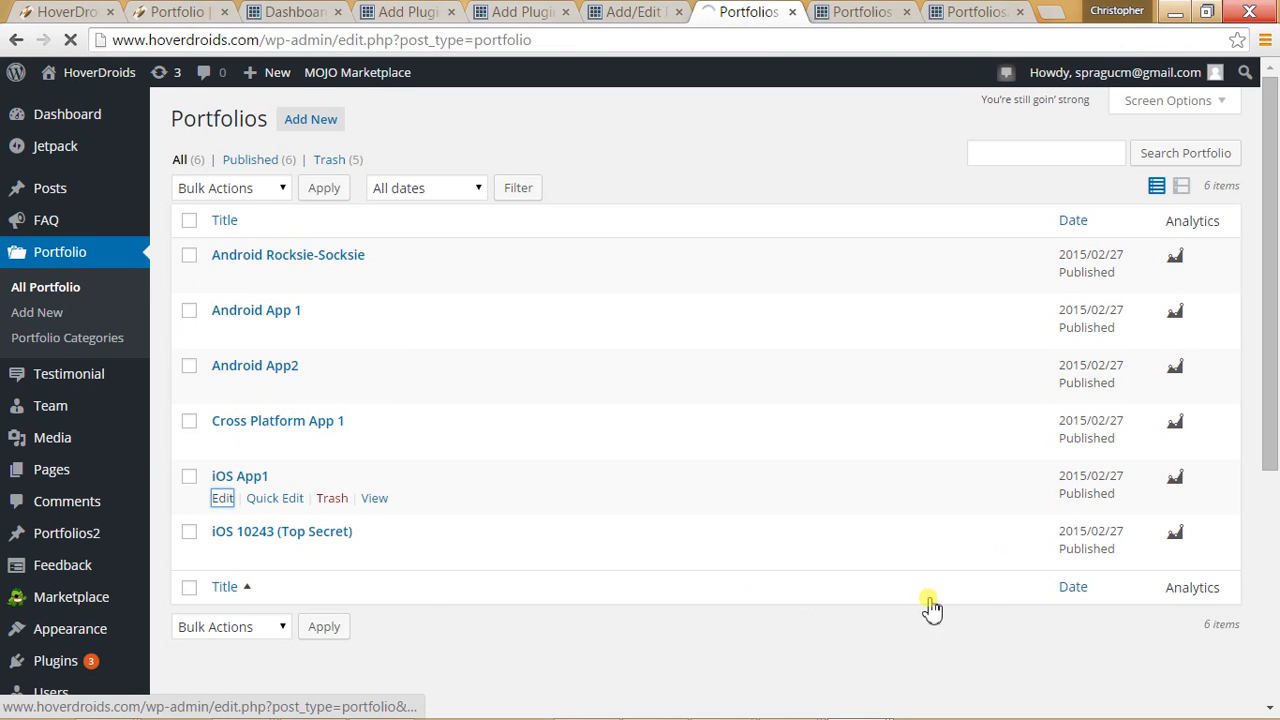